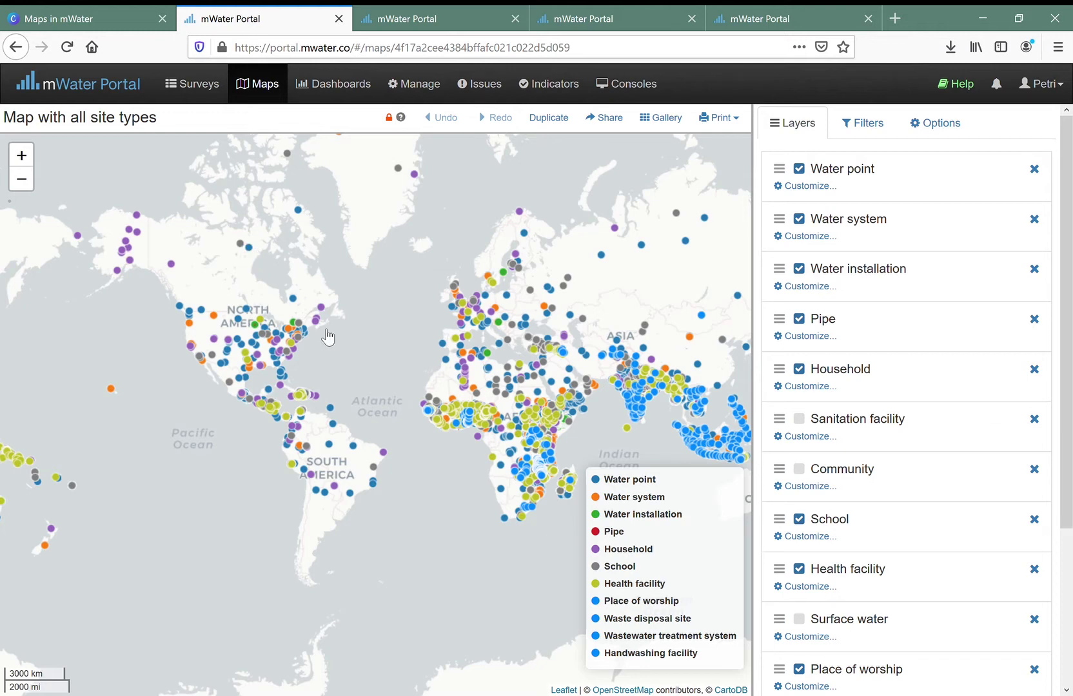
Step: Inspect a health facility's details in Africa on the all-site-types map and bring up the Haiti Piped Water Access map
scroll(558, 418, up, 1)
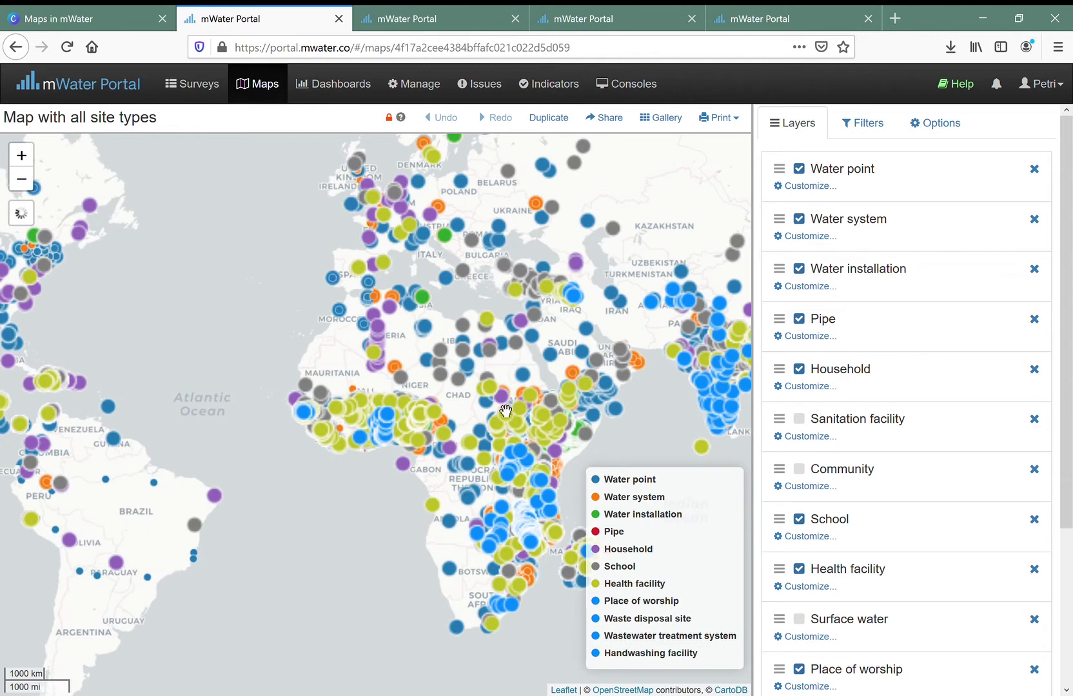
click(545, 413)
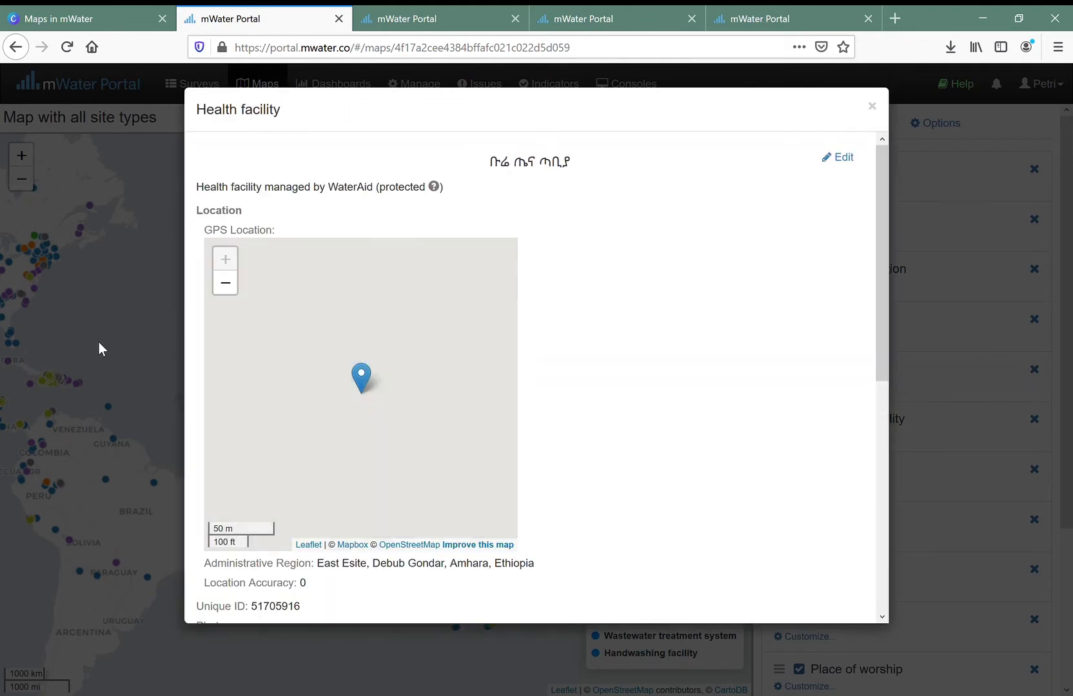
click(98, 341)
key(ctrl+Tab)
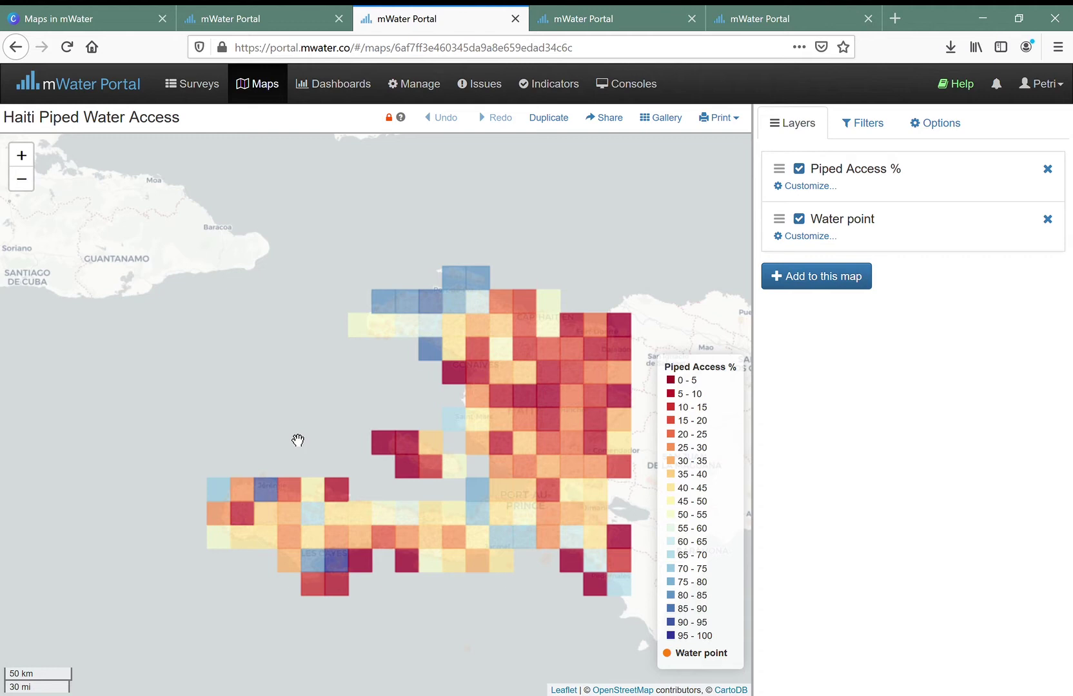
Step: Switch to the Maps in mWater presentation in Canva and advance to the slide about the basics
click(84, 18)
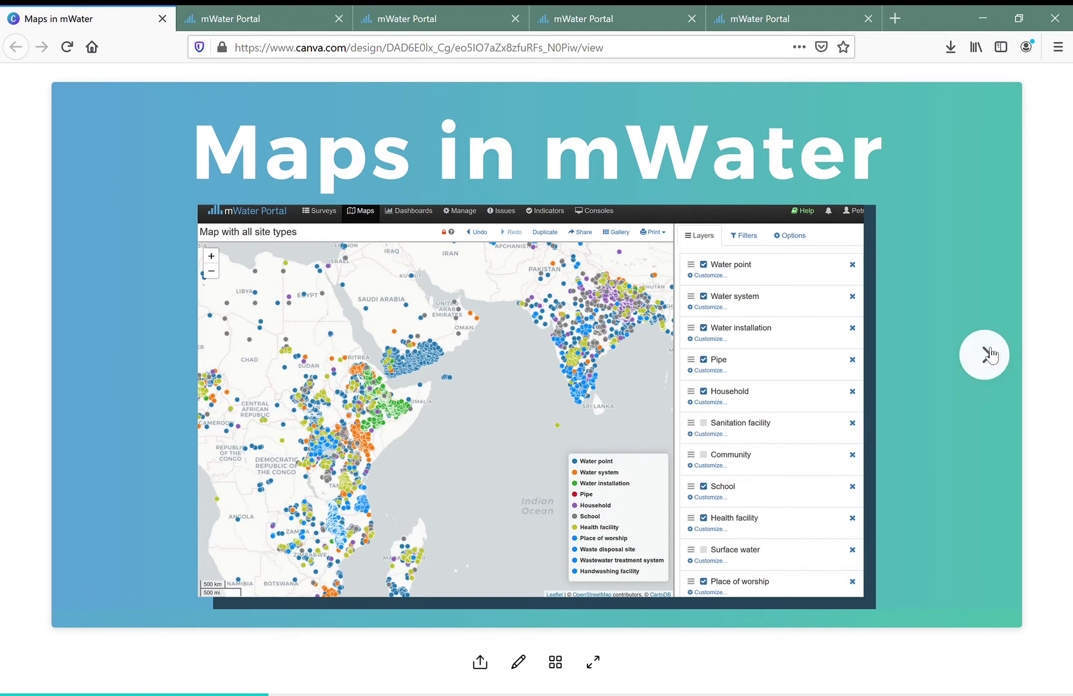
click(985, 355)
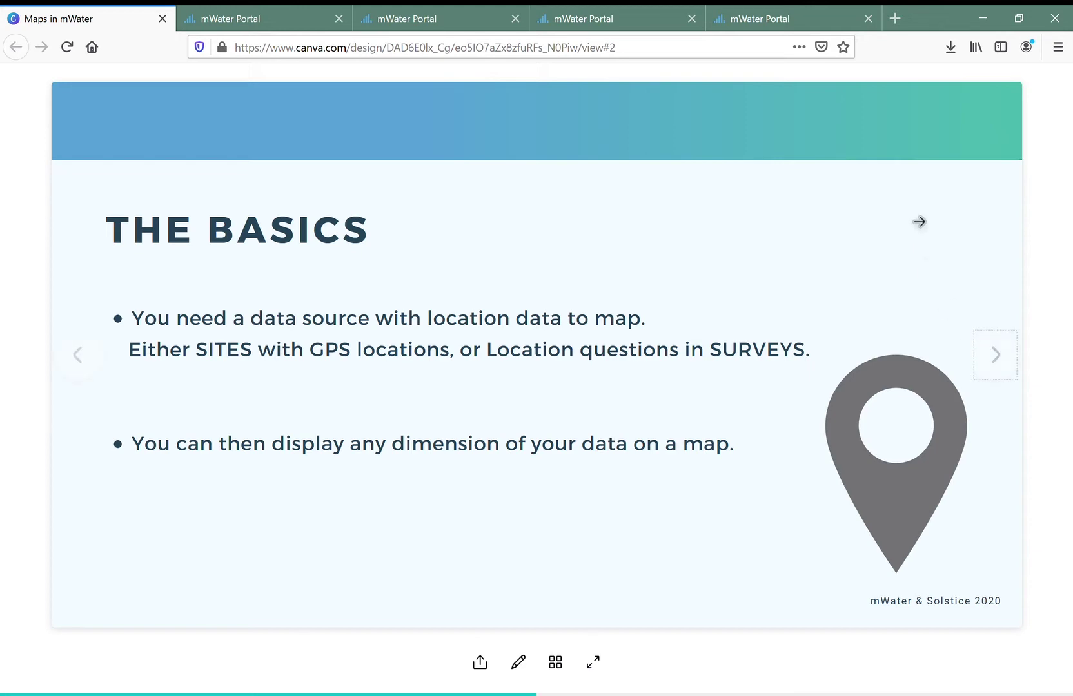
Step: Switch to the mWater Portal map gallery, create a new map and save it with the name Demo map
click(400, 19)
click(592, 12)
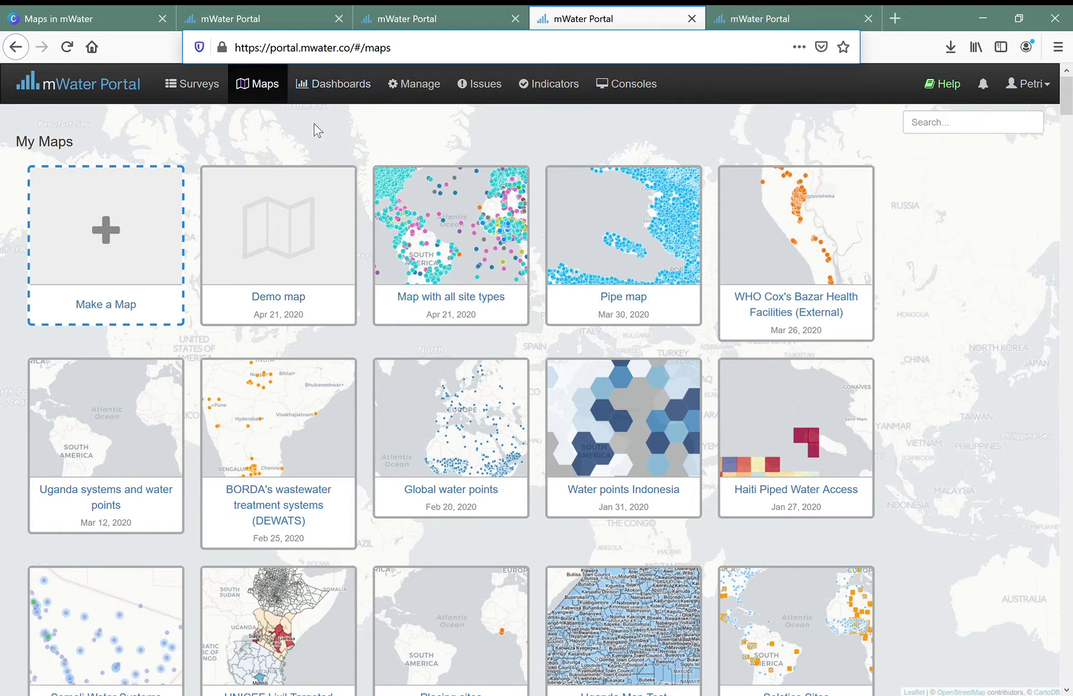
click(128, 248)
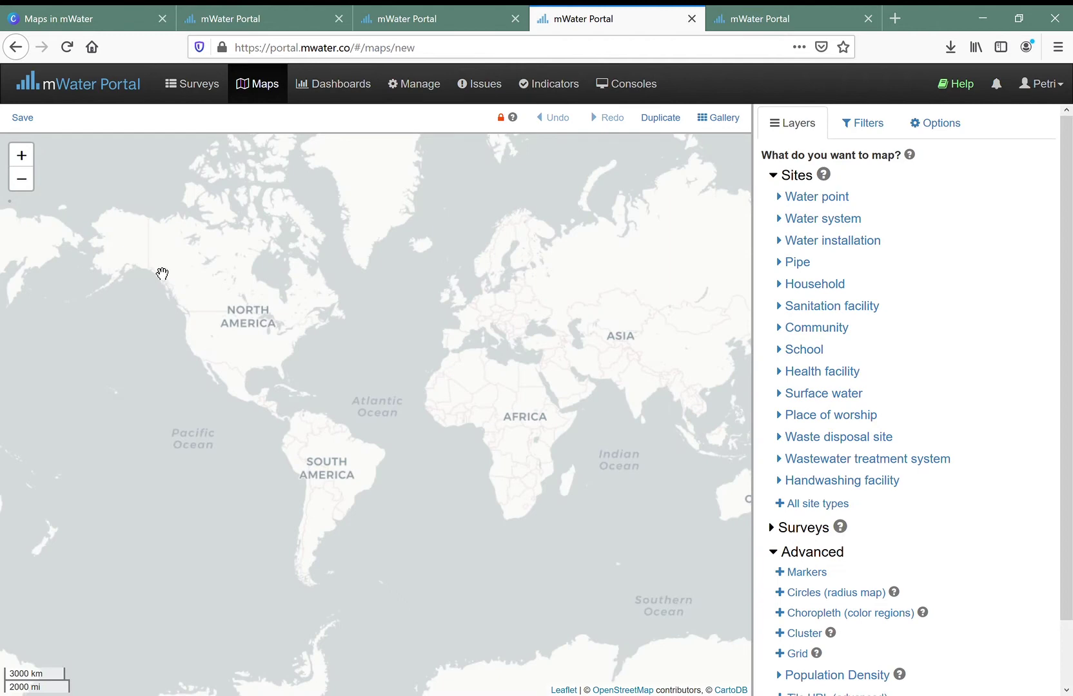
click(21, 122)
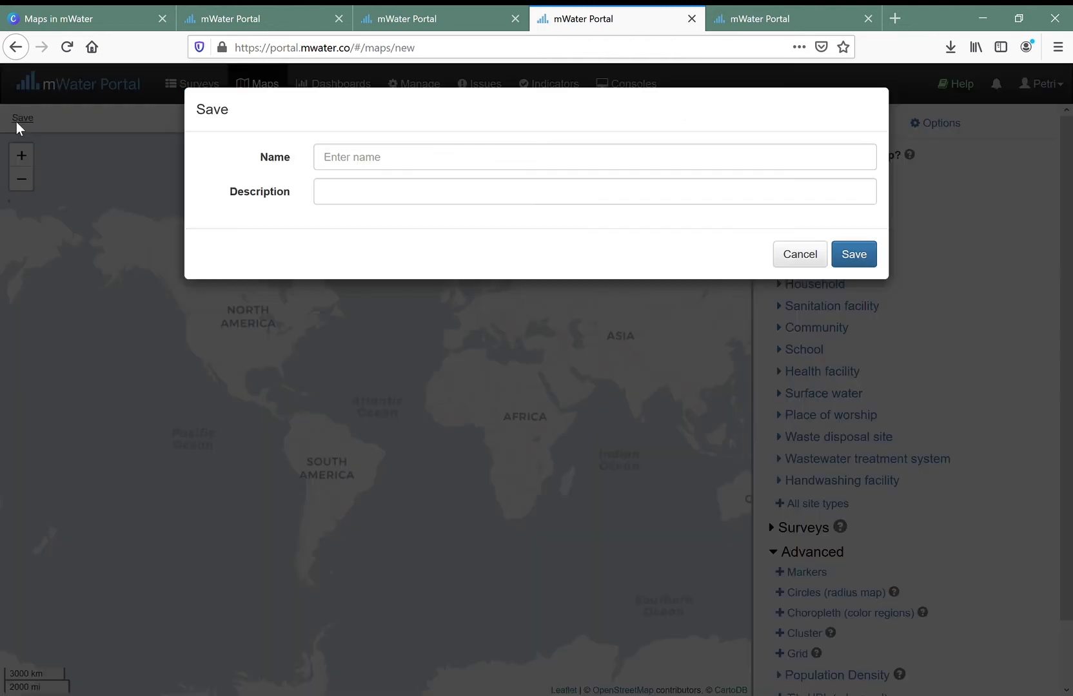
click(409, 156)
text(Demo map)
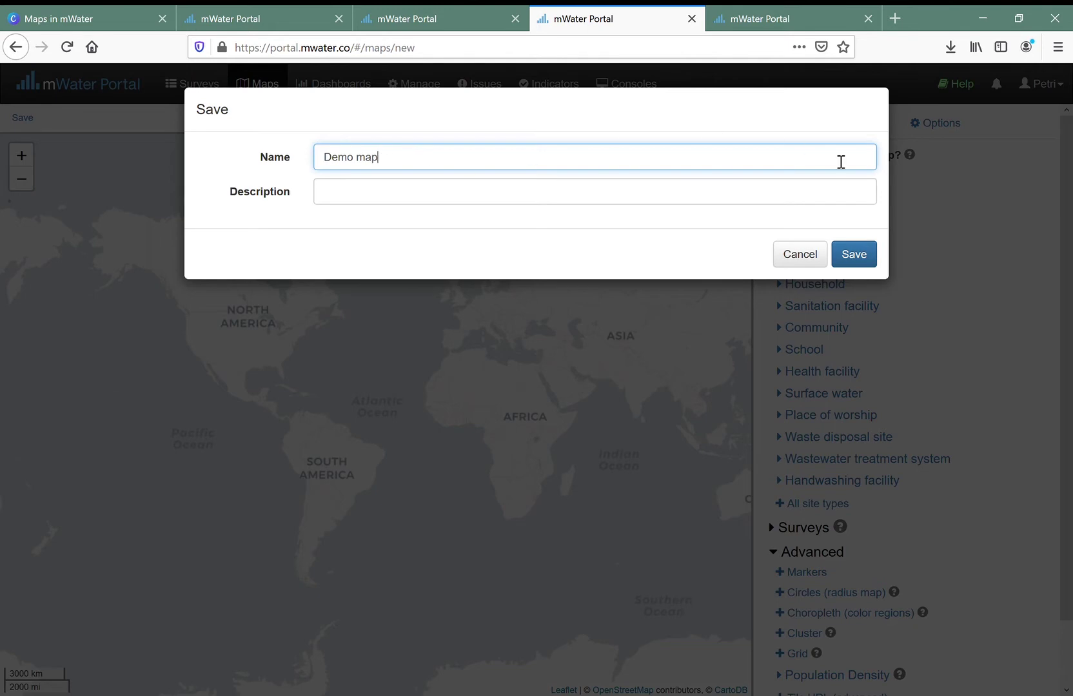
click(852, 252)
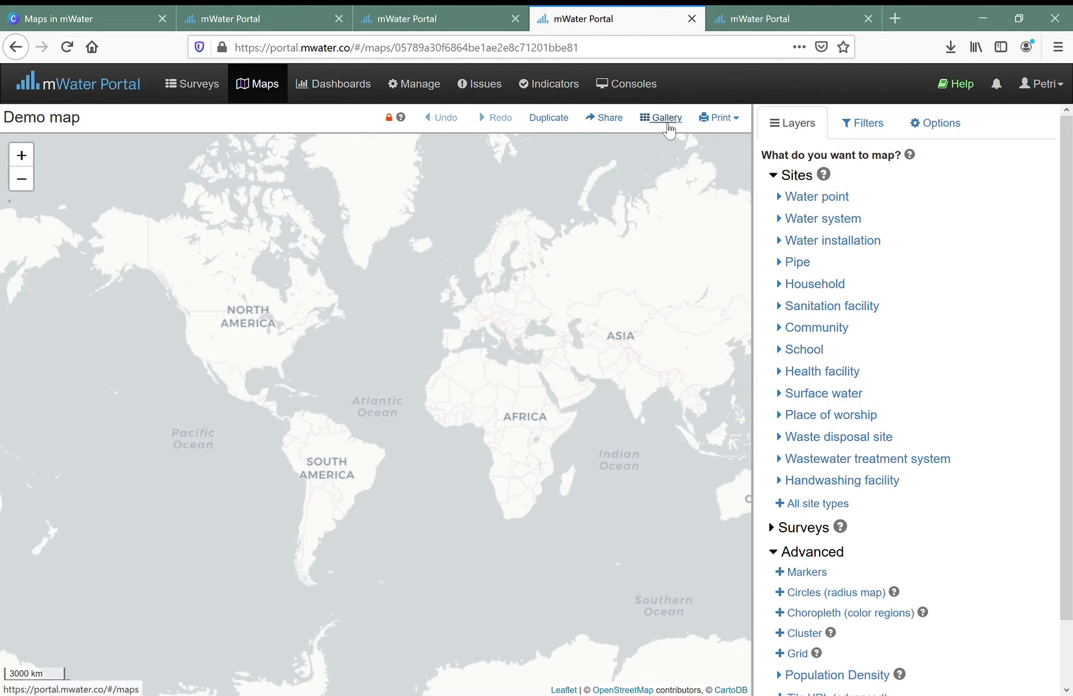
Step: Review the map's print options and the layer sources offered under Sites, Surveys and Advanced
click(733, 118)
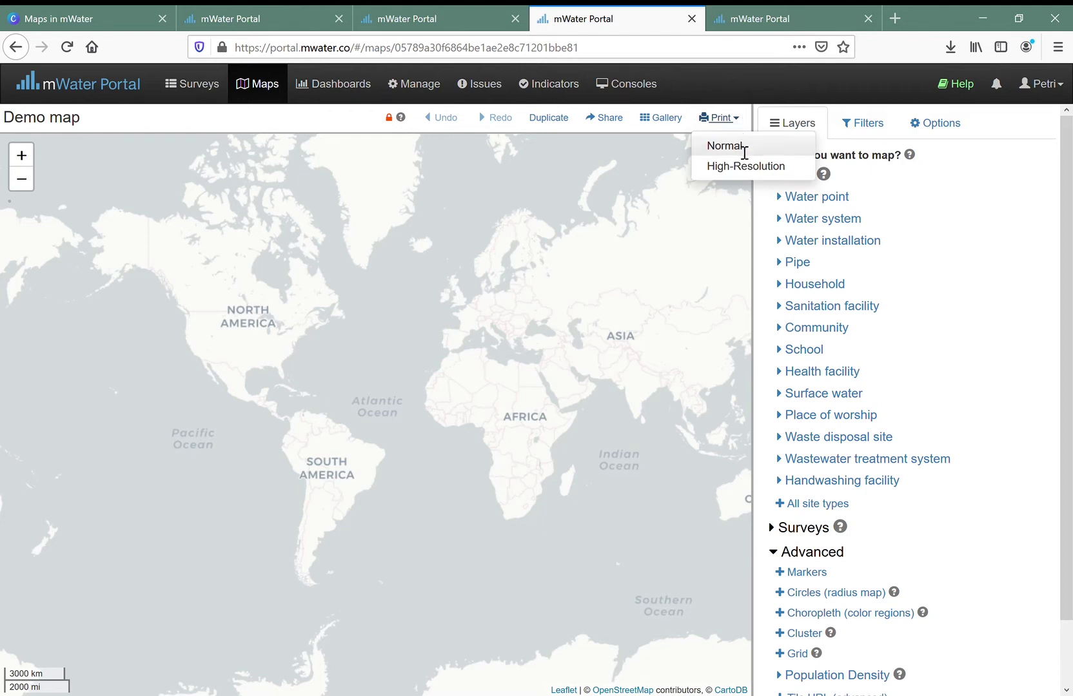
click(708, 222)
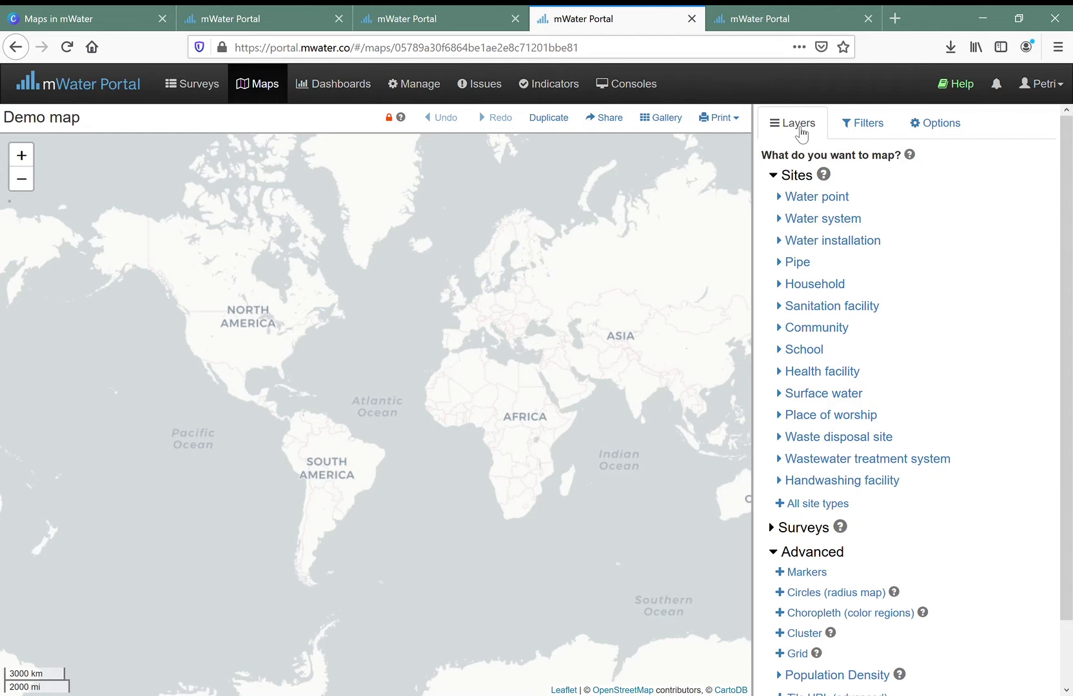
scroll(1065, 264, down, 2)
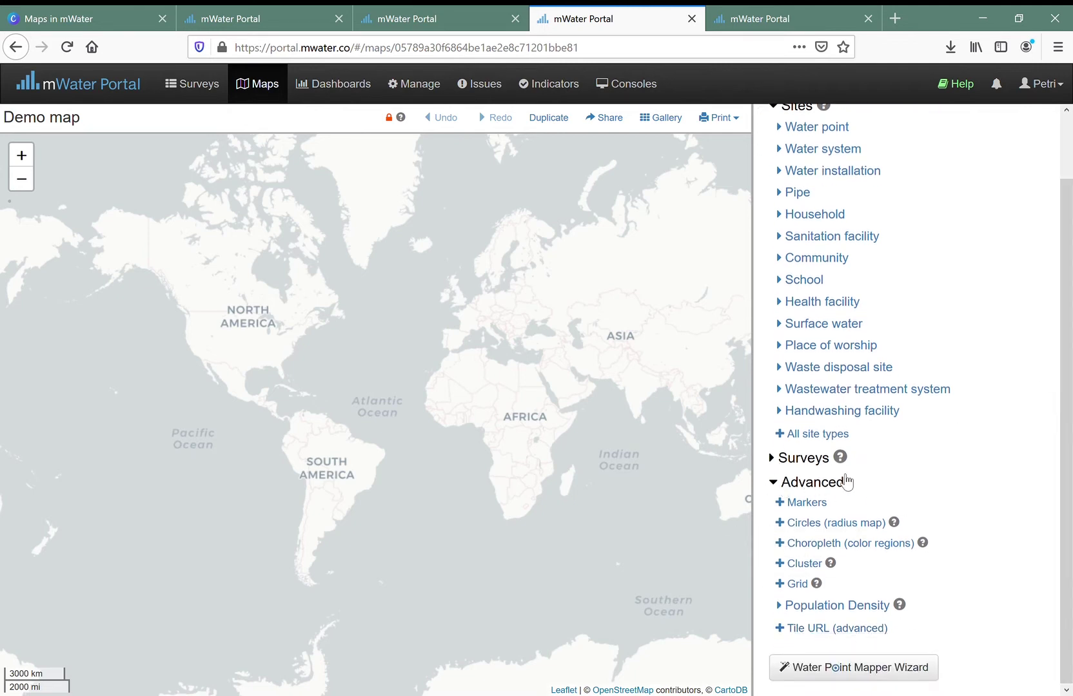
scroll(1070, 356, up, 2)
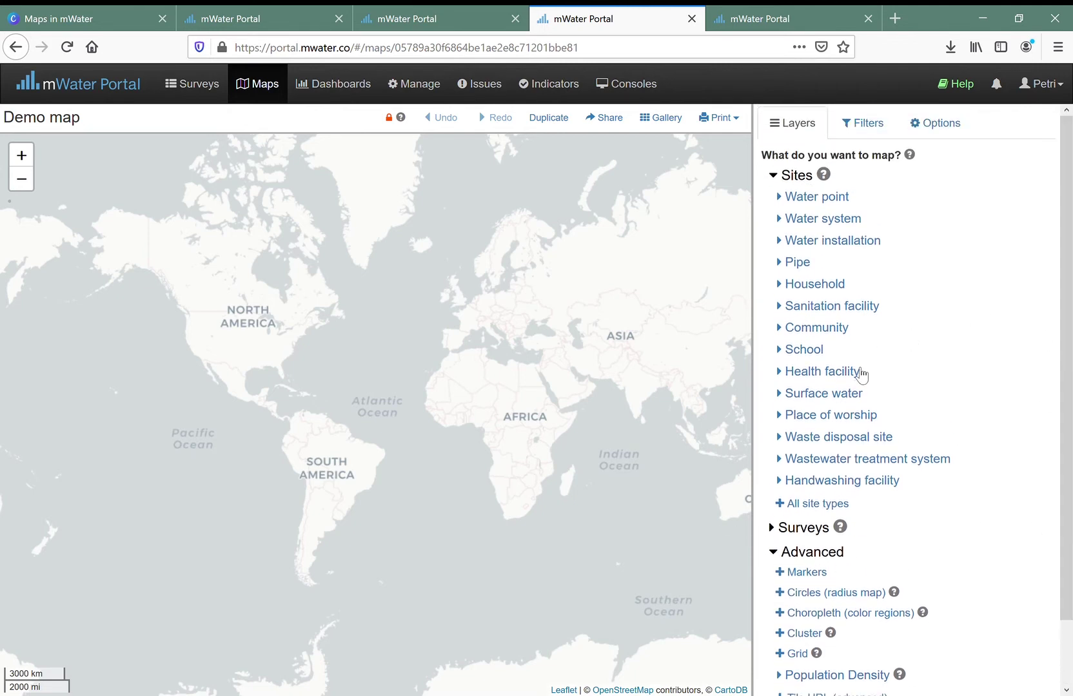
click(778, 551)
click(775, 530)
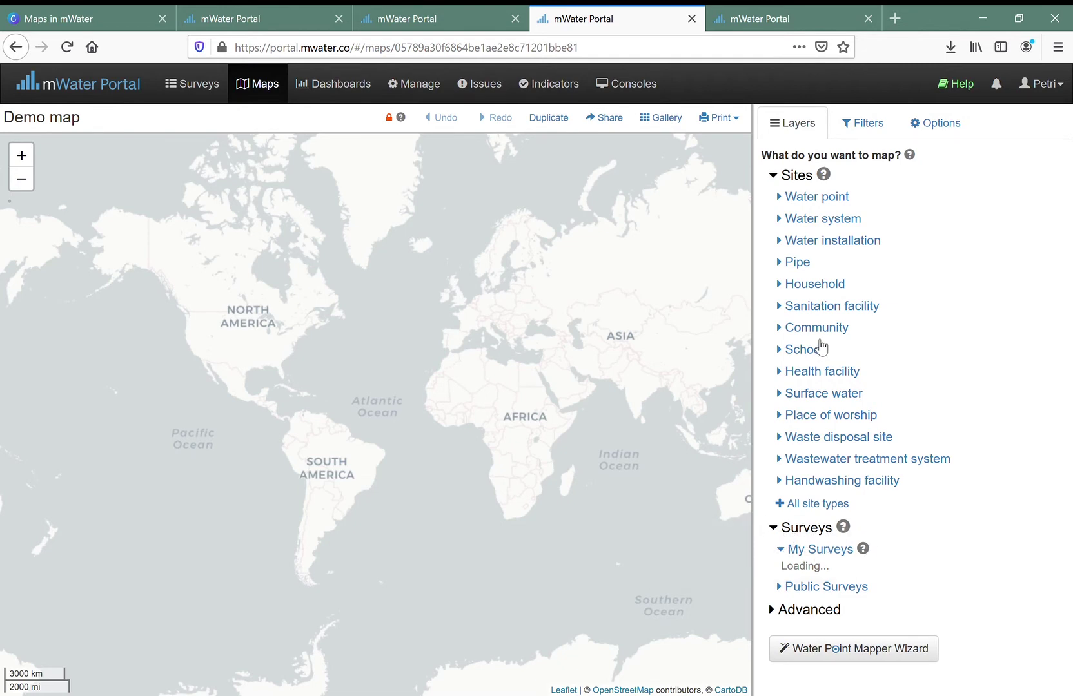
Step: Add a Water point layer covering all water points and open its customization settings
click(805, 204)
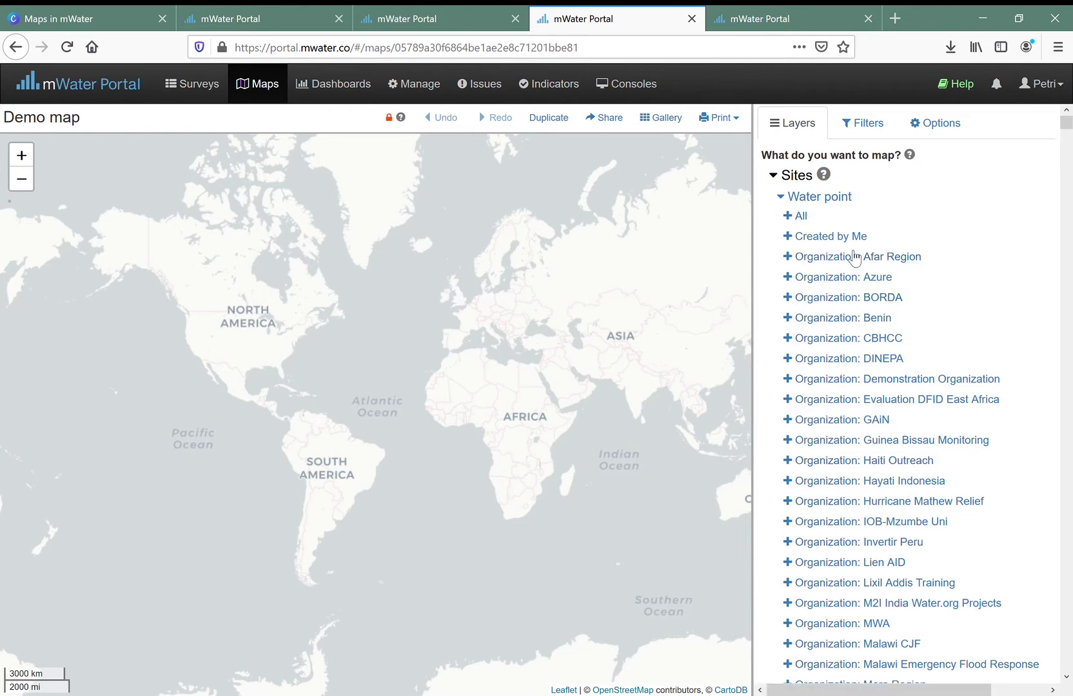
click(800, 216)
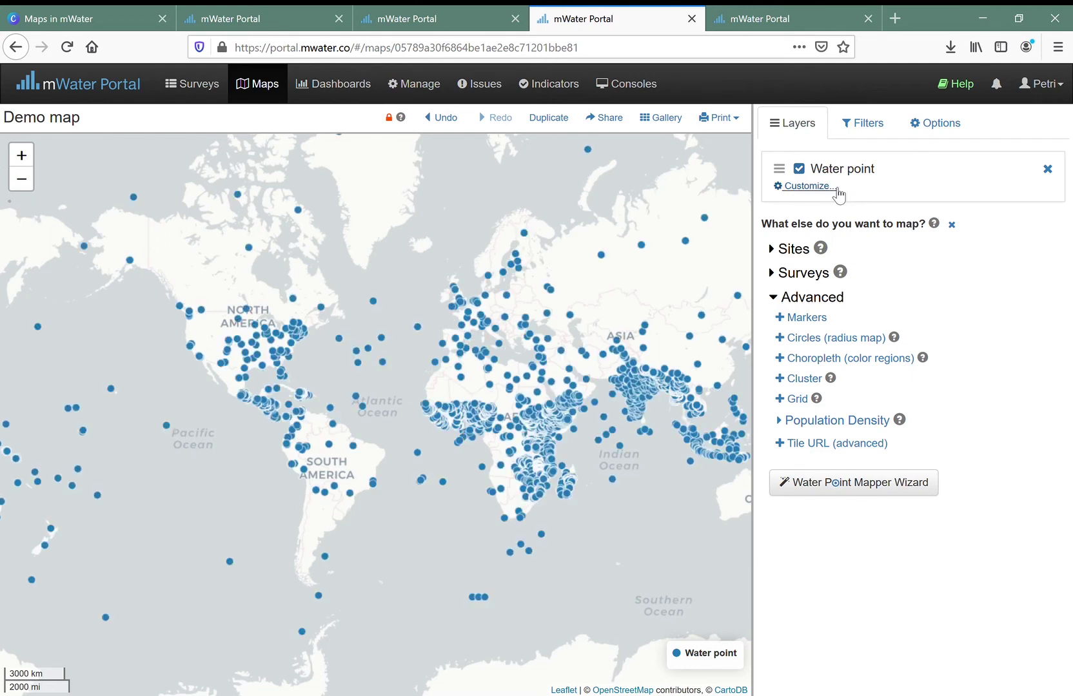
click(801, 187)
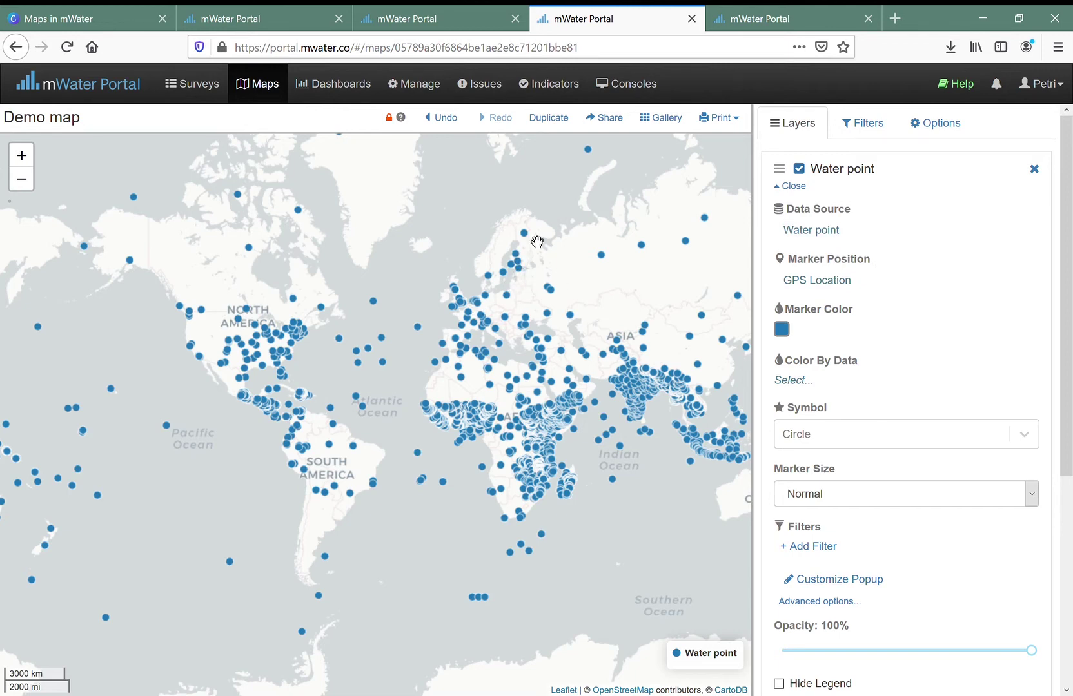
Step: Browse the fields available for the layer's marker position and choose GPS Location under Location
click(836, 286)
click(832, 310)
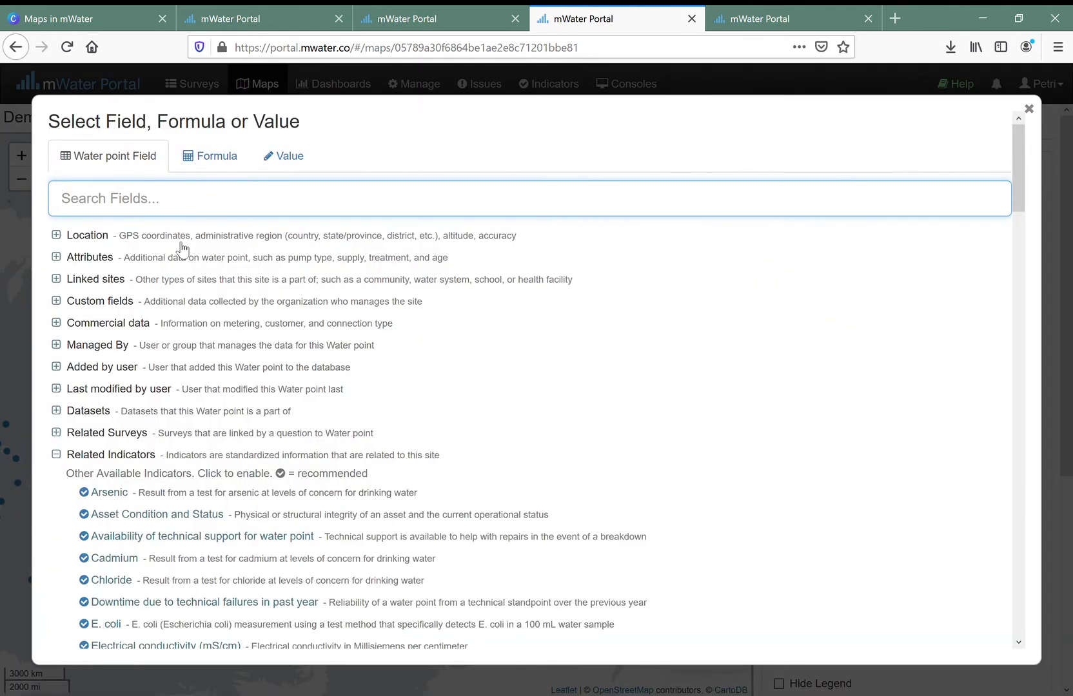
scroll(161, 284, down, 7)
scroll(161, 283, down, 4)
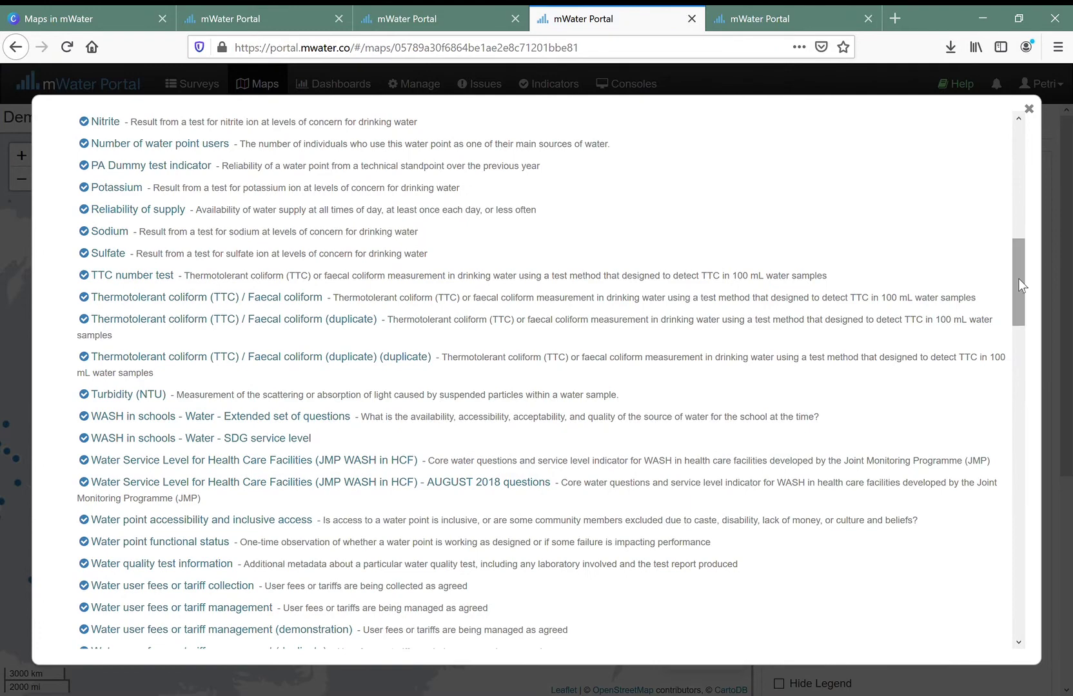
drag(1019, 281, 916, 187)
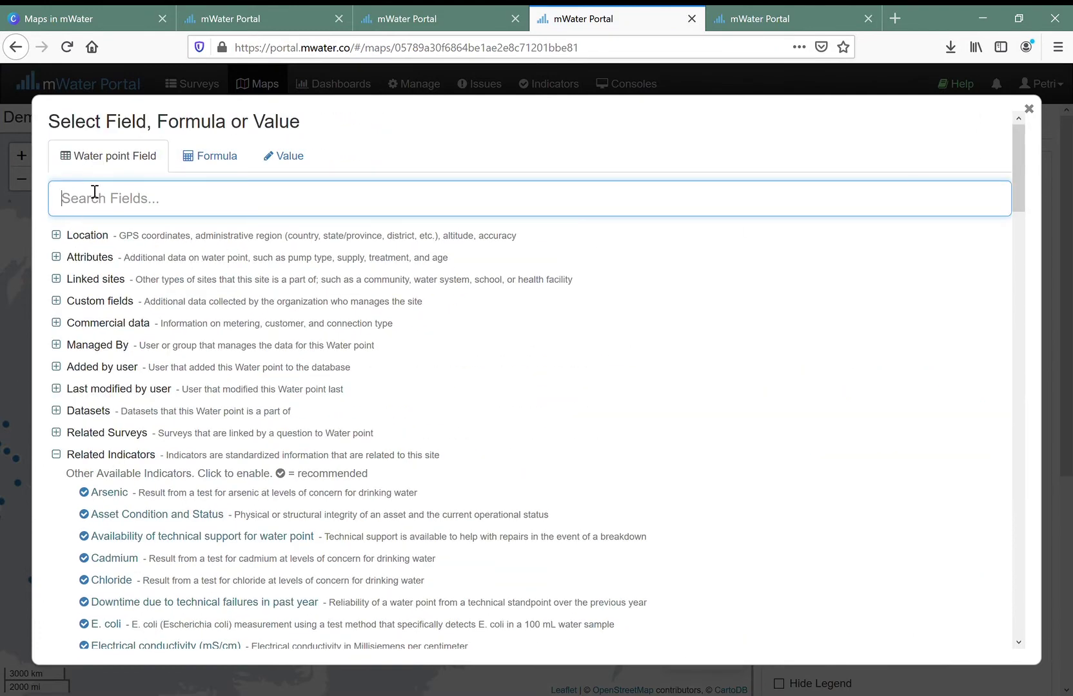
click(56, 235)
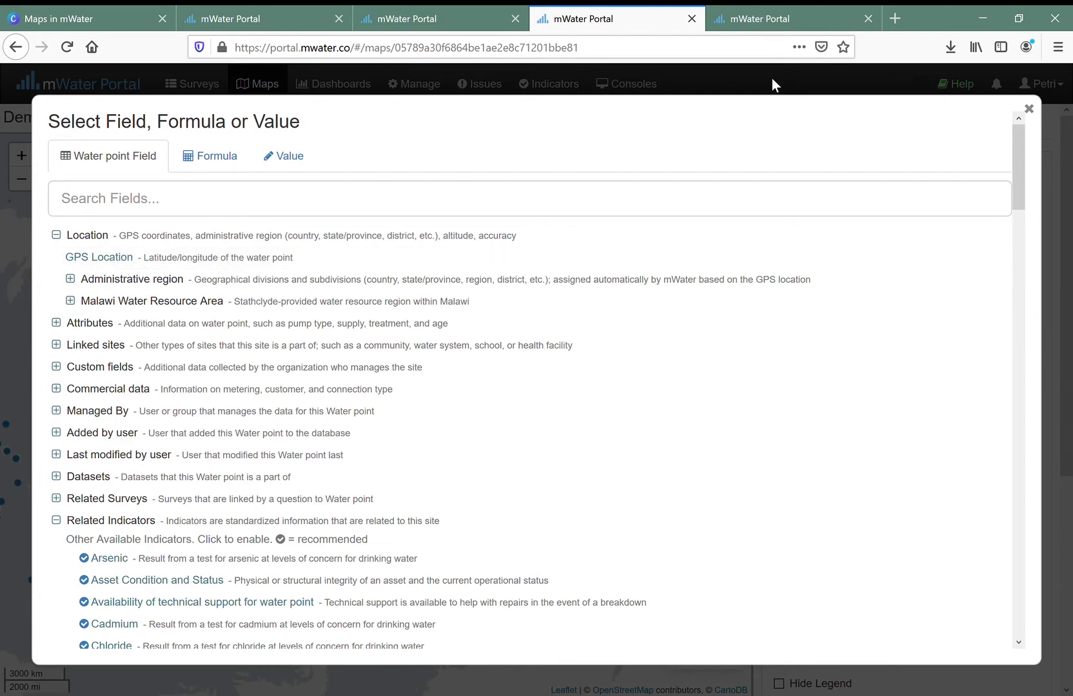
click(170, 257)
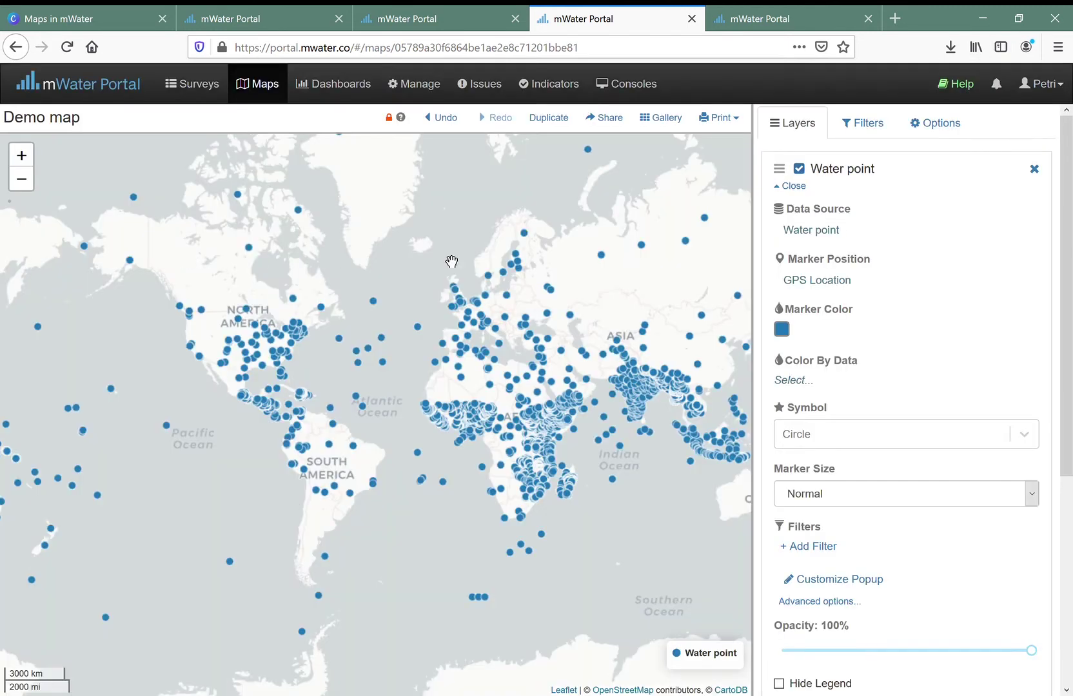
Step: Set the marker color of the Water point layer to a lighter blue
click(782, 330)
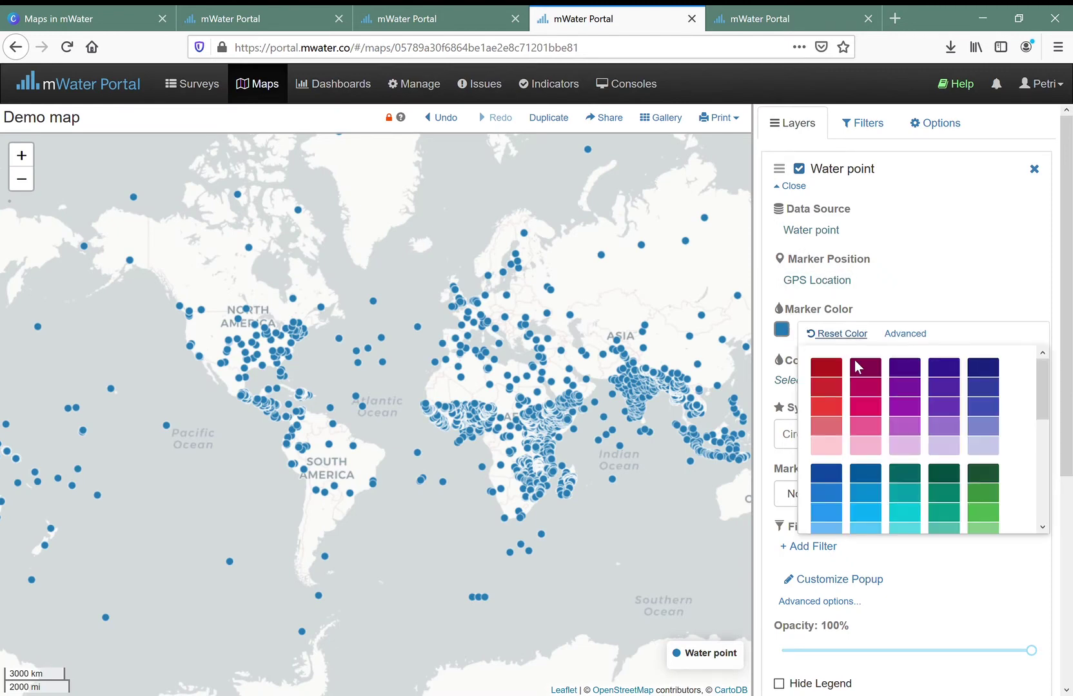
click(826, 513)
click(656, 418)
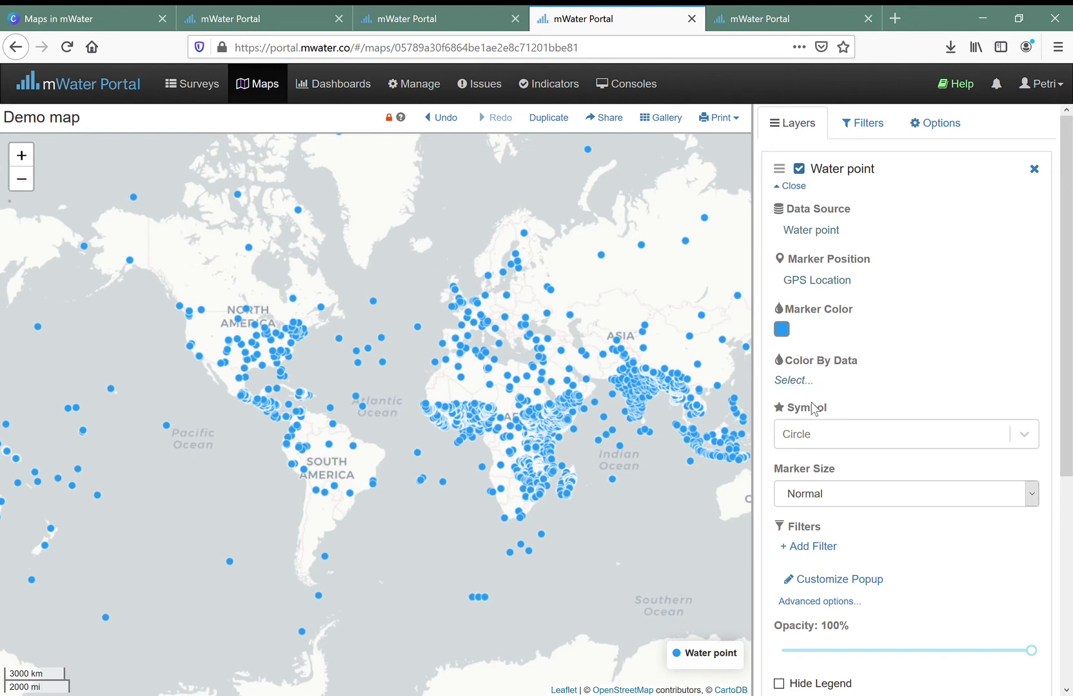
Step: Try the Bullseye symbol for the Water point layer's markers
click(837, 437)
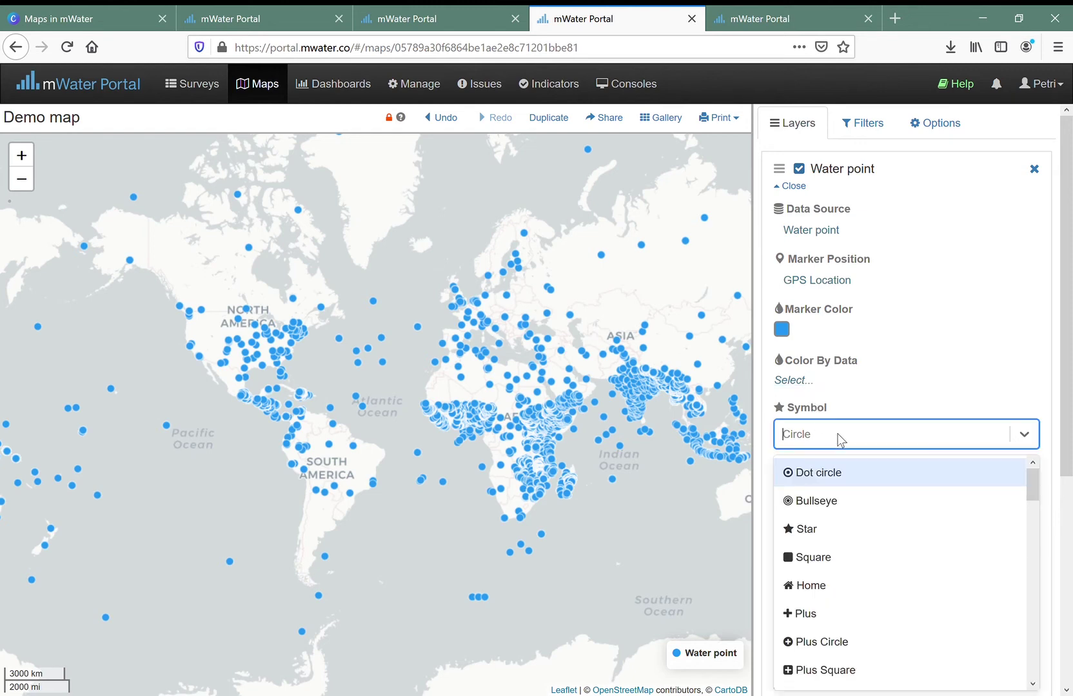
mouse_move(1028, 482)
mouse_down()
mouse_move(1031, 651)
mouse_move(1034, 505)
mouse_move(1021, 475)
mouse_up()
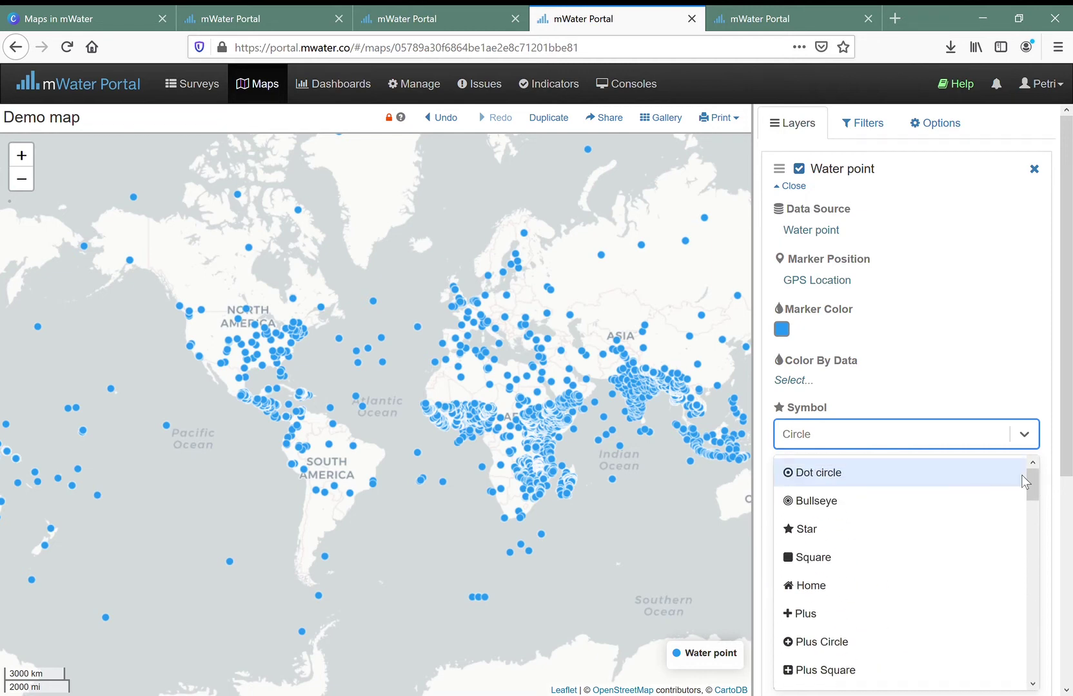
click(854, 503)
click(814, 437)
click(883, 398)
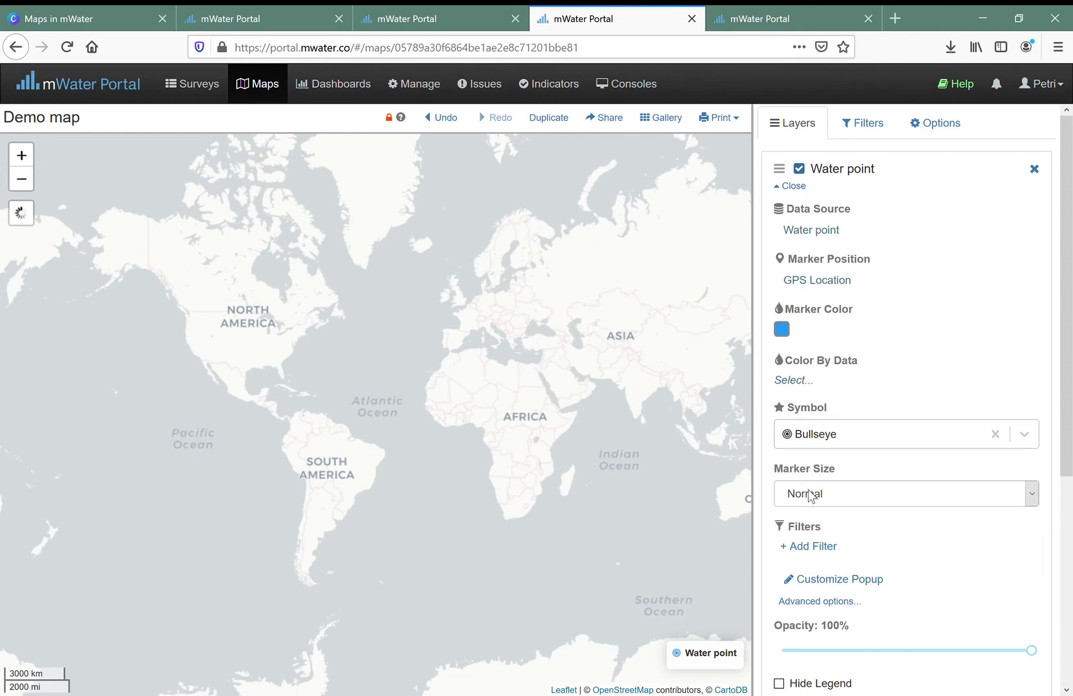
Step: Set the Water point layer's marker symbol to Dot circle
click(825, 446)
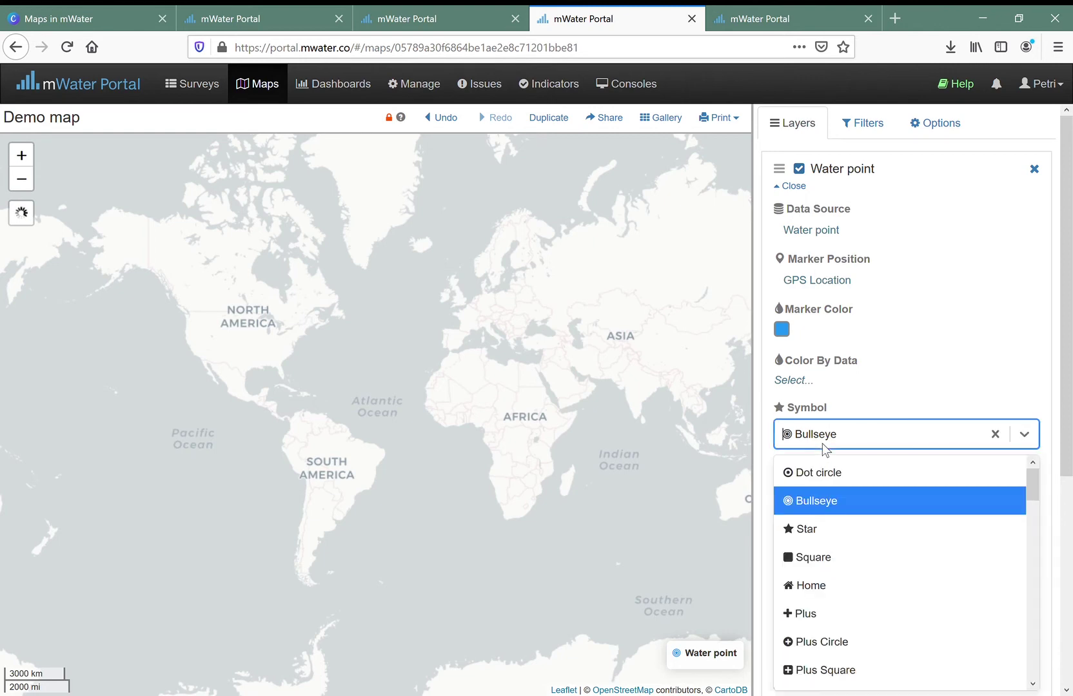
click(828, 476)
Step: Add a filter to the Water point layer based on the Administrative region field under Location
scroll(837, 481, down, 3)
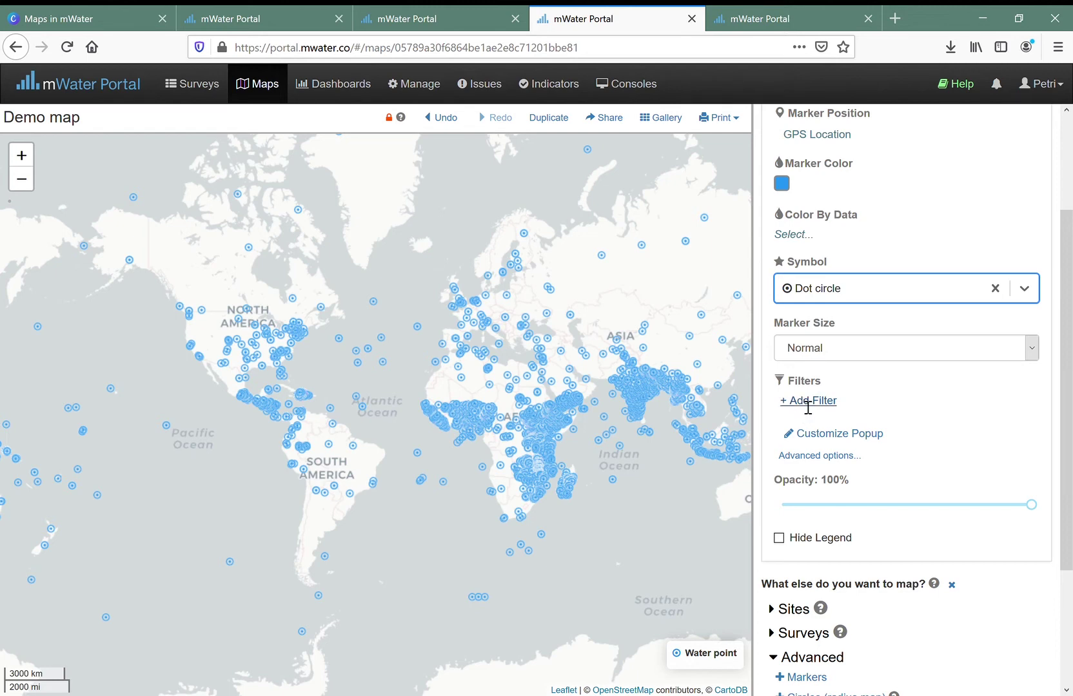
click(808, 405)
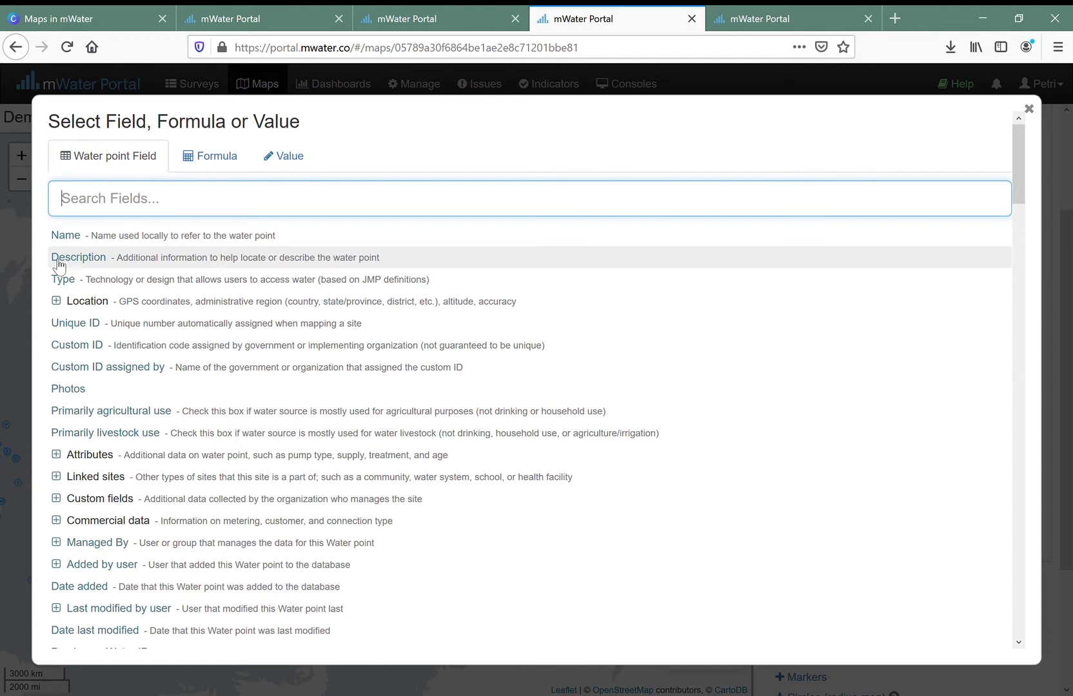
click(75, 304)
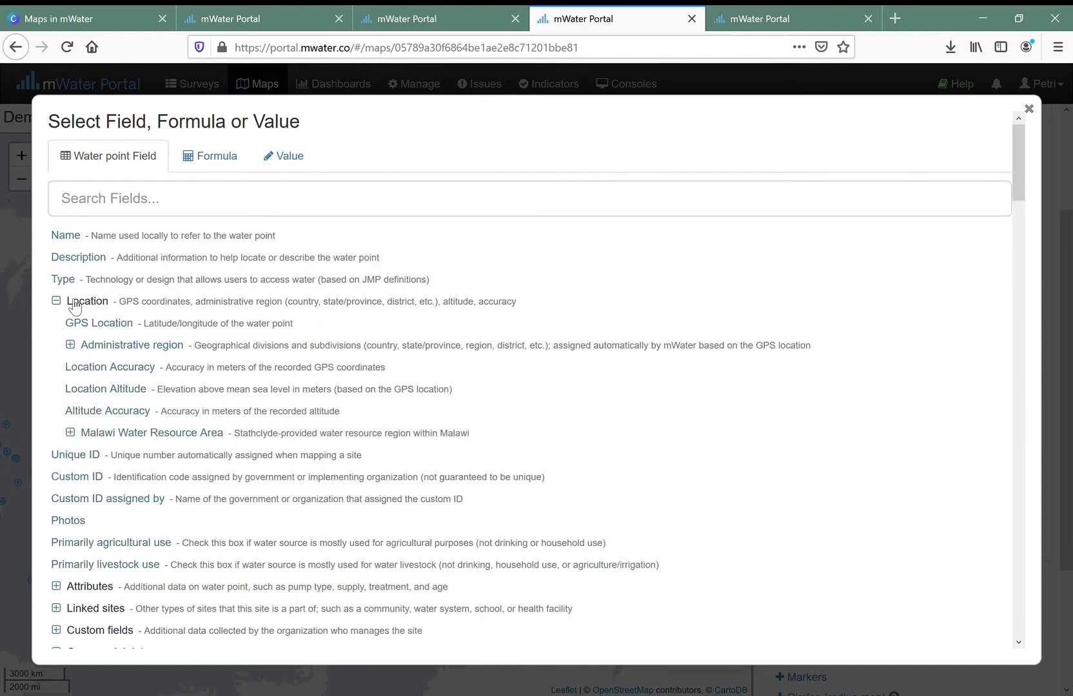
click(177, 358)
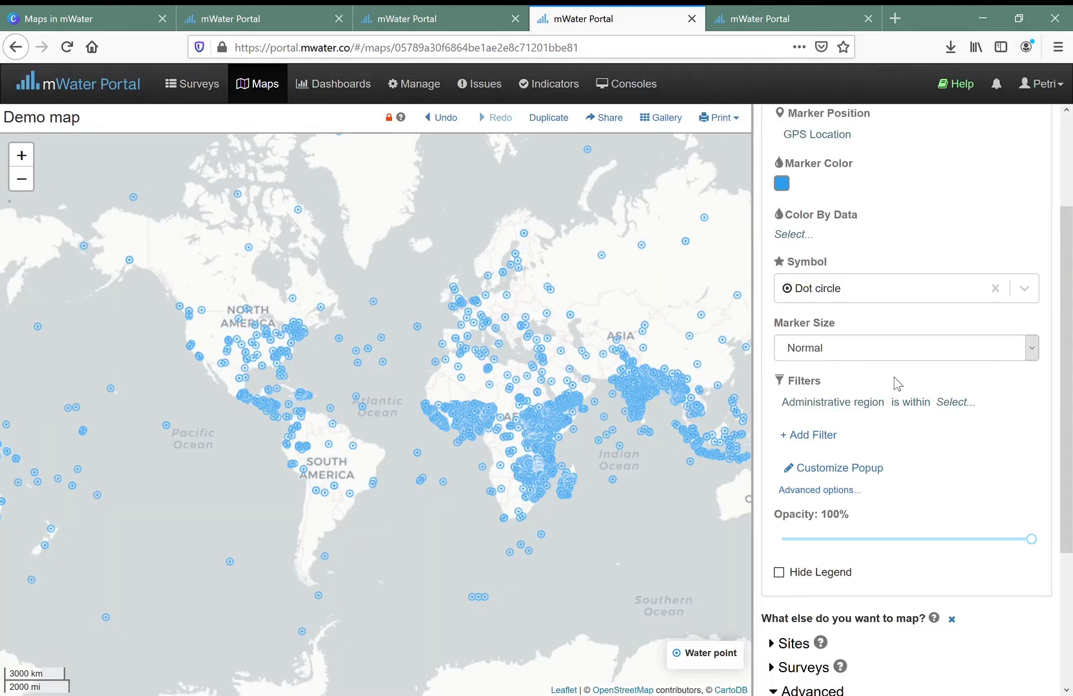
Step: Set the Water point layer's Administrative region filter to Ghana
click(960, 404)
click(187, 231)
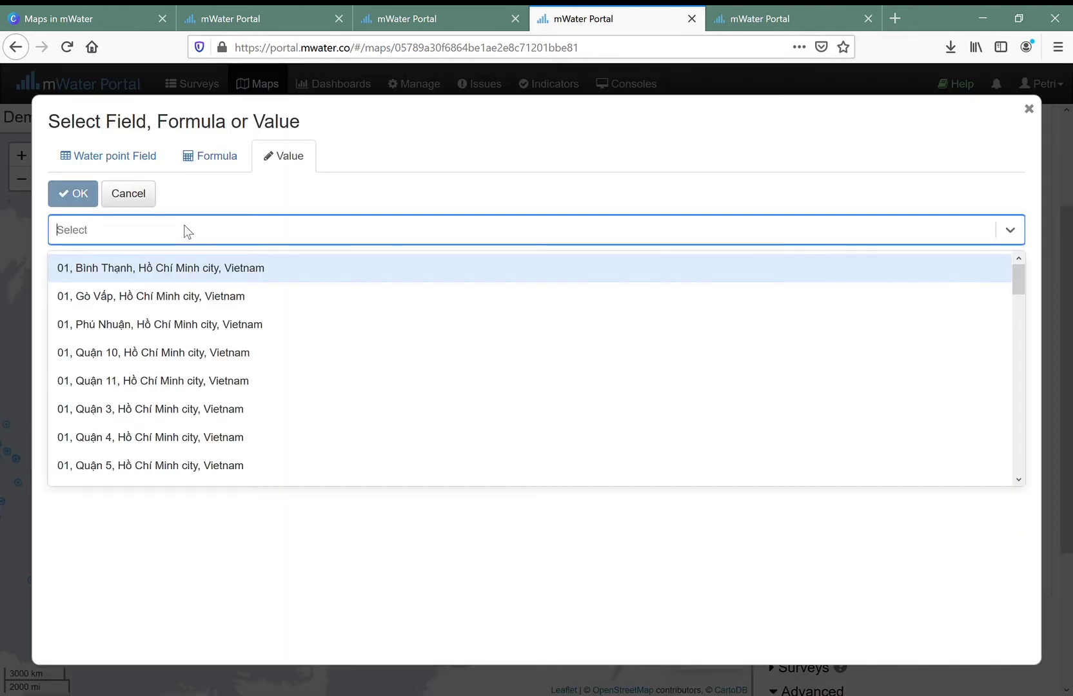
text(Ghana)
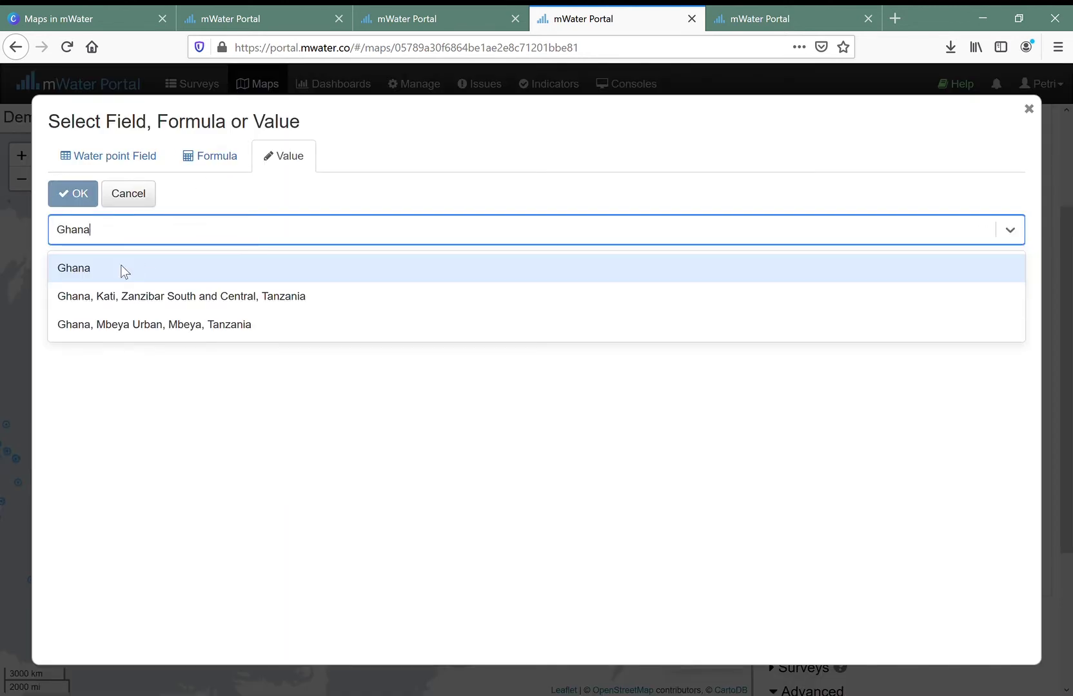
click(134, 261)
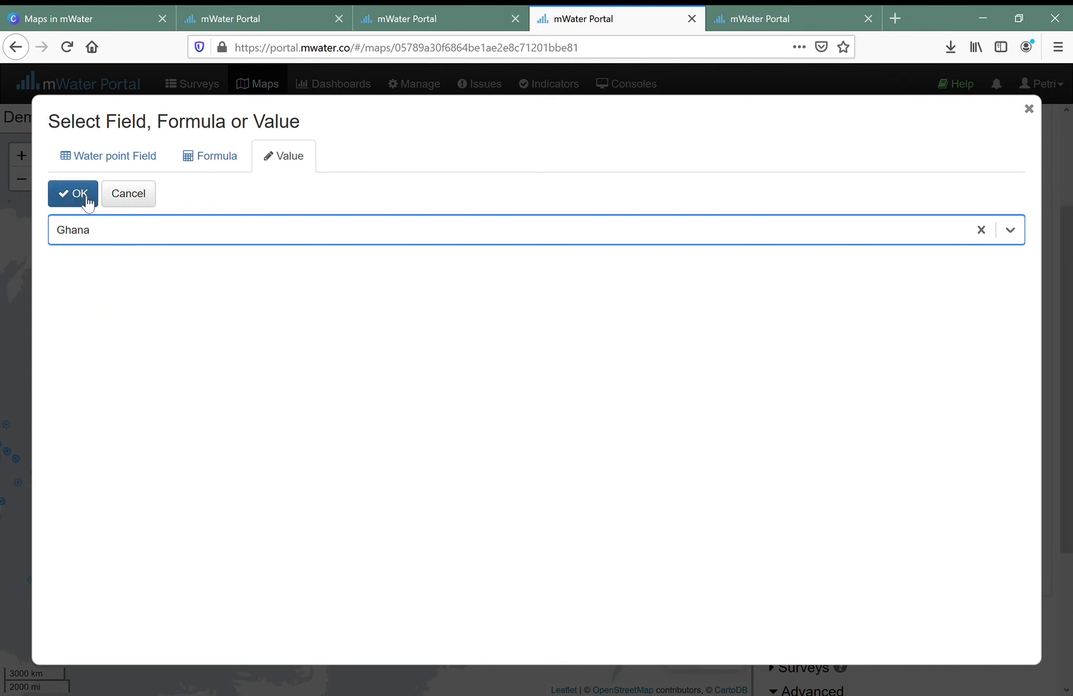
click(88, 202)
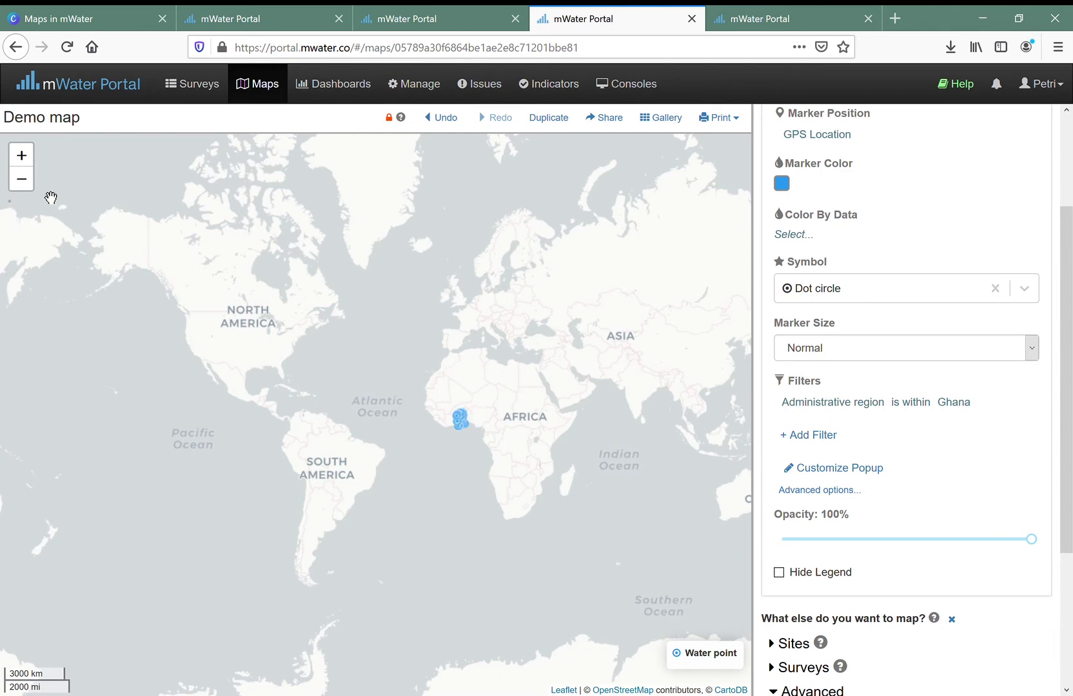
Step: Examine the details of a water point in northern Ghana, including its location, photo, related issues and related survey responses
click(21, 155)
click(21, 155)
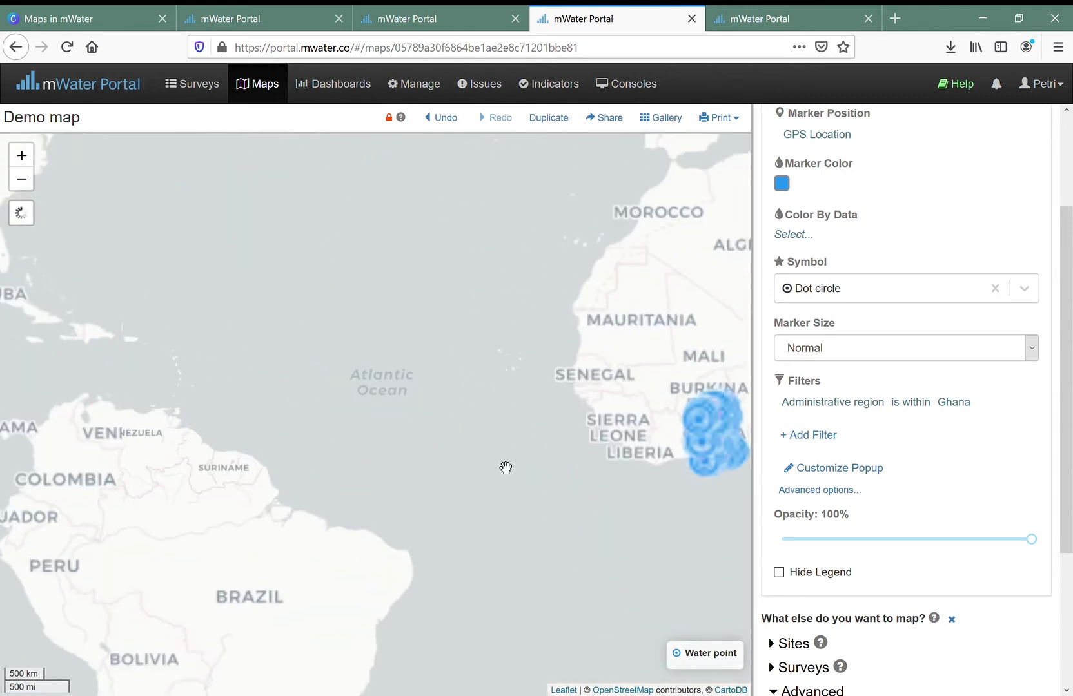
drag(506, 468, 138, 383)
click(24, 156)
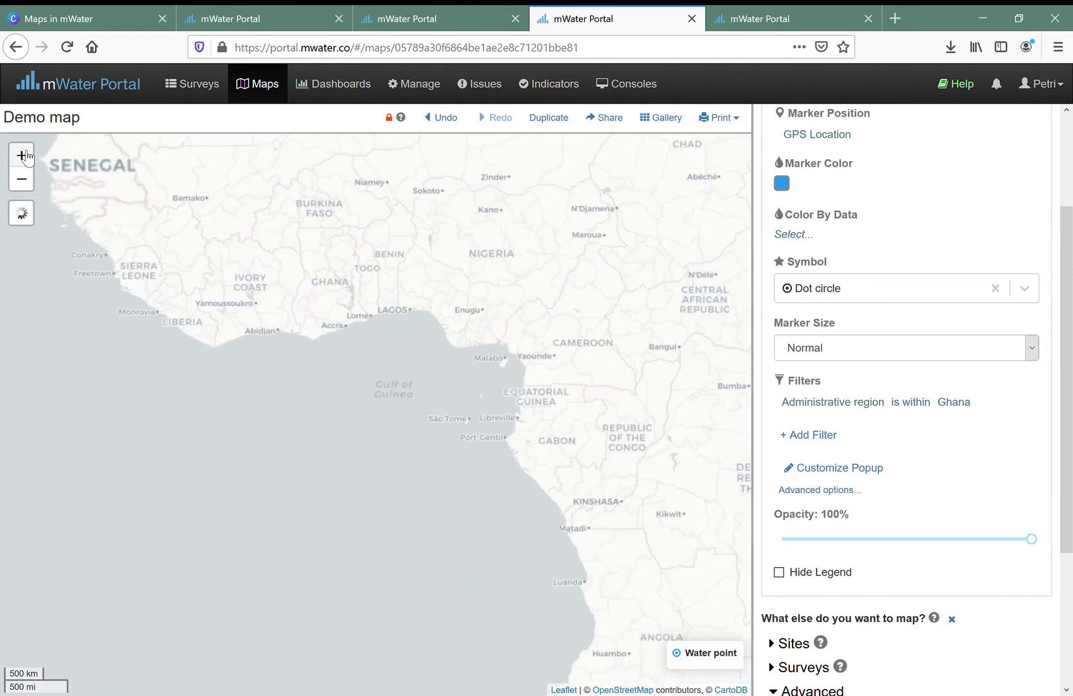
click(23, 156)
drag(281, 464, 314, 618)
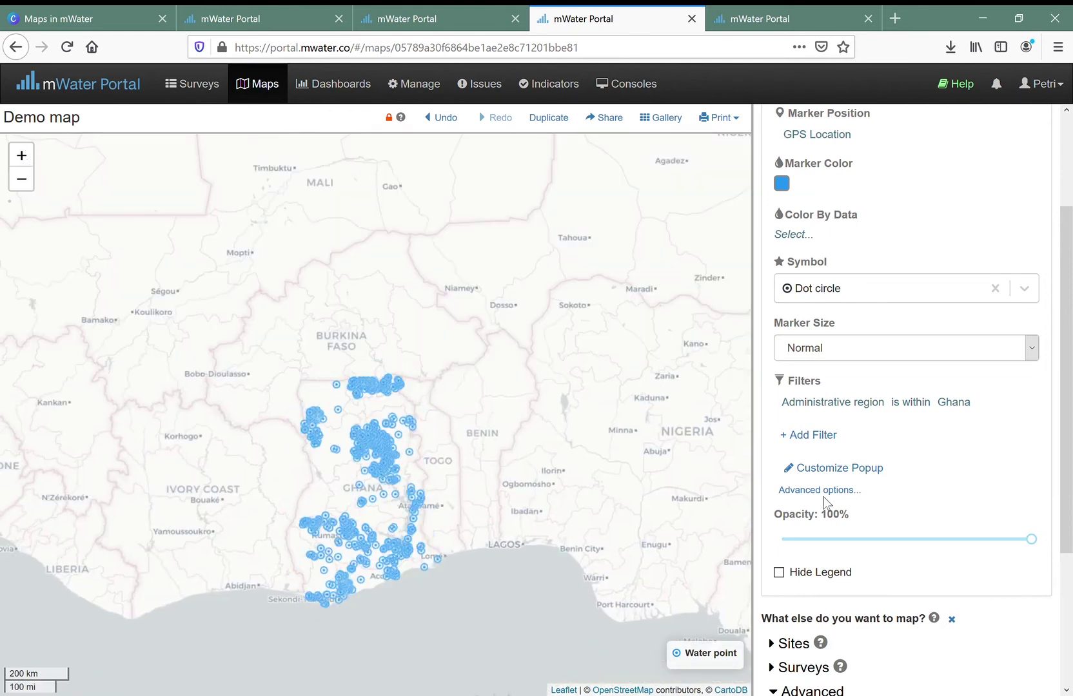
drag(496, 526, 519, 496)
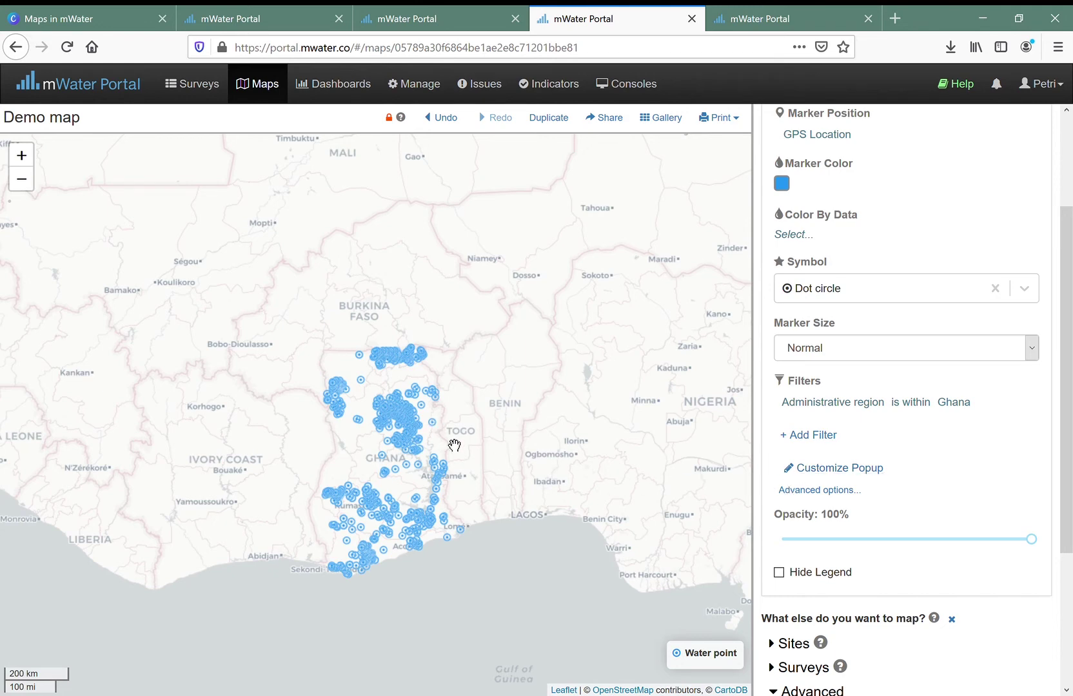
click(425, 404)
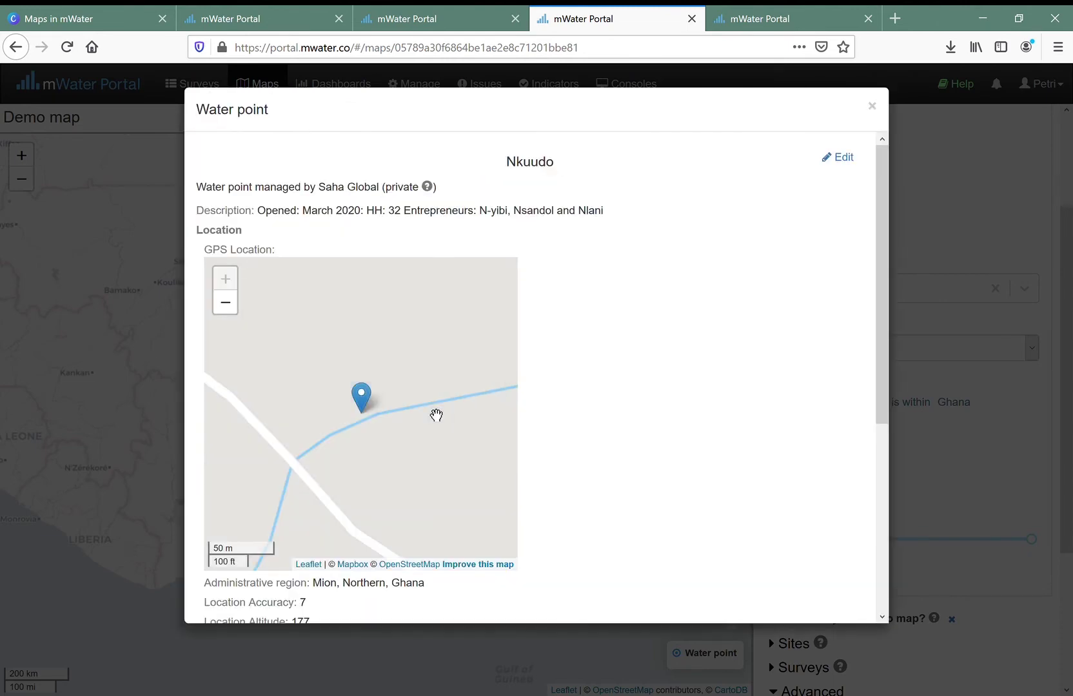
scroll(649, 441, down, 5)
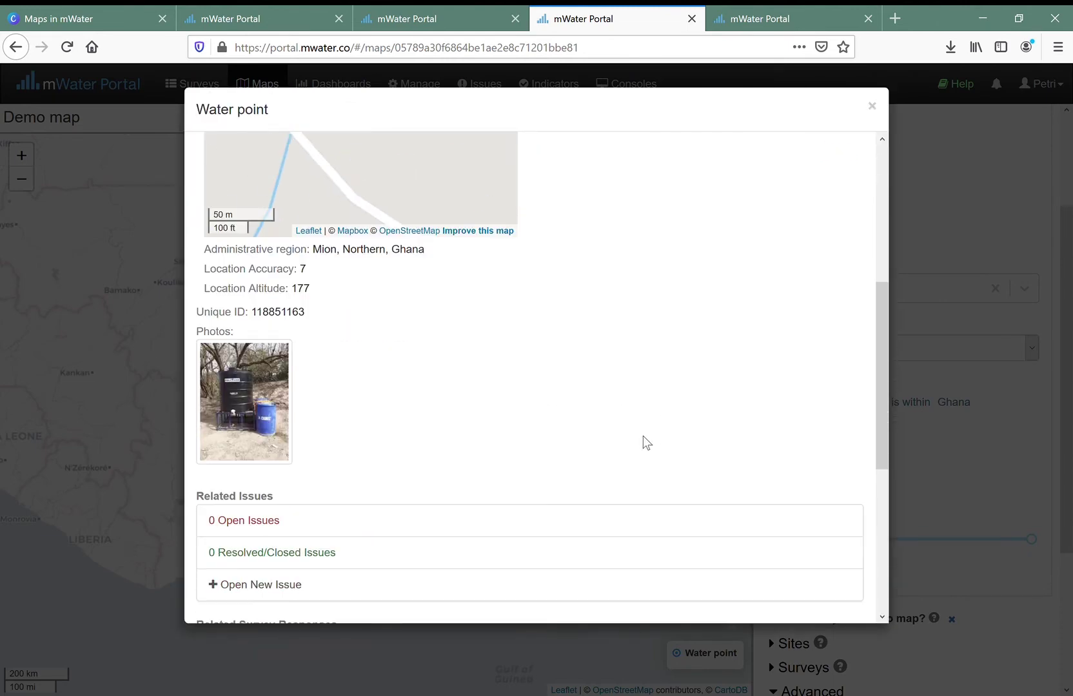
scroll(335, 400, down, 4)
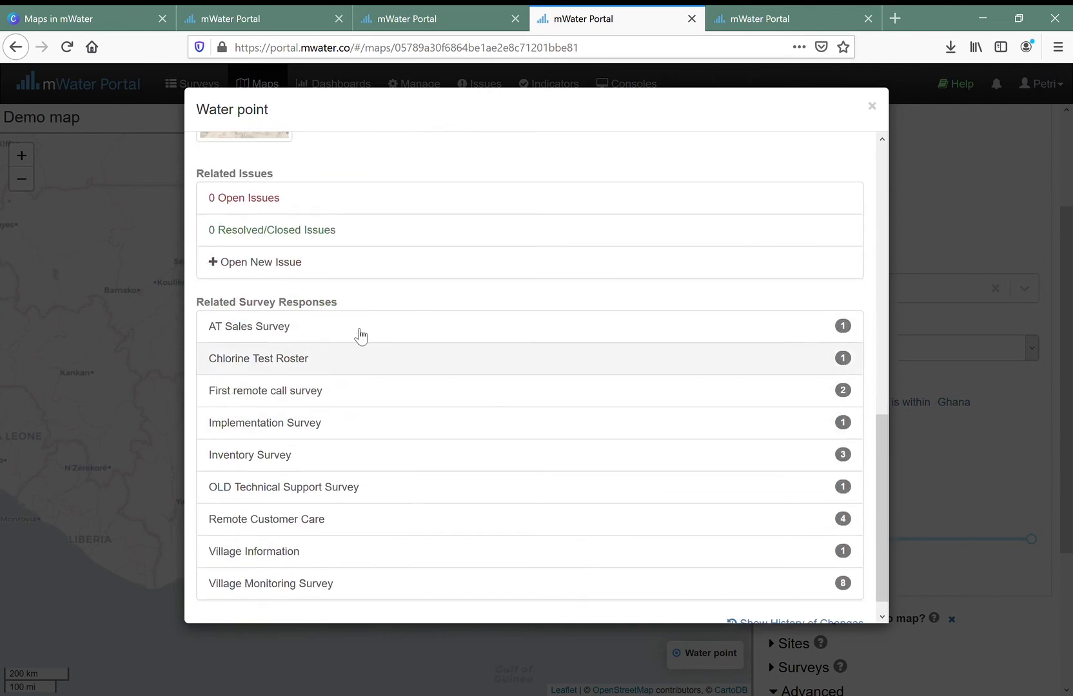
click(137, 493)
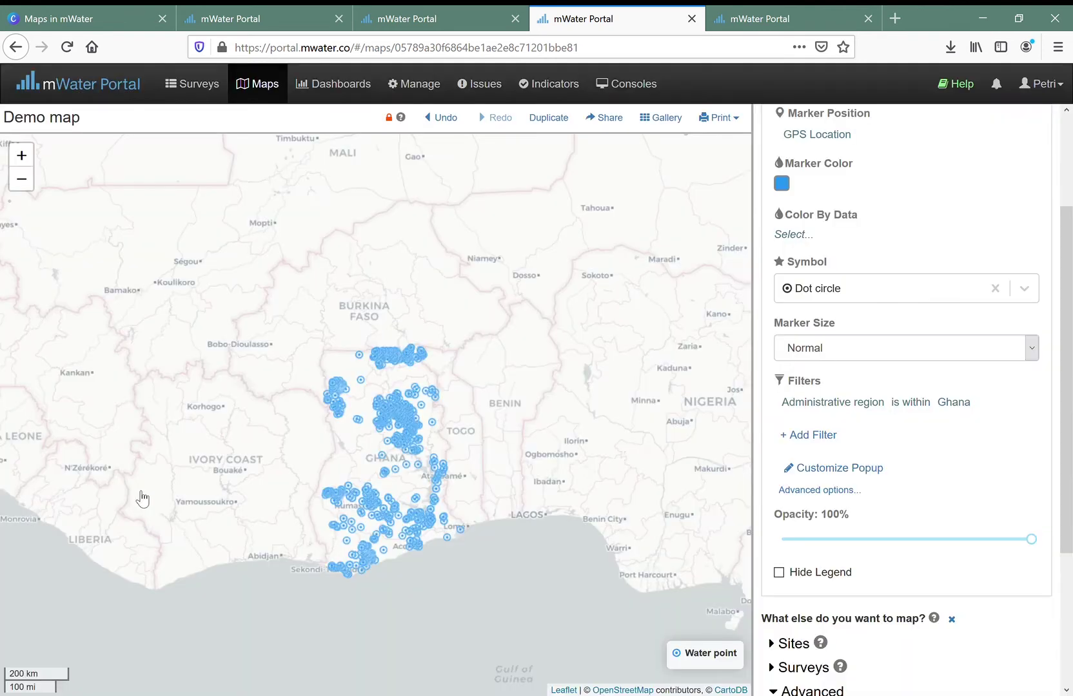
Step: Show the Water point layer's advanced zoom level settings and try hiding its legend
click(815, 493)
click(931, 520)
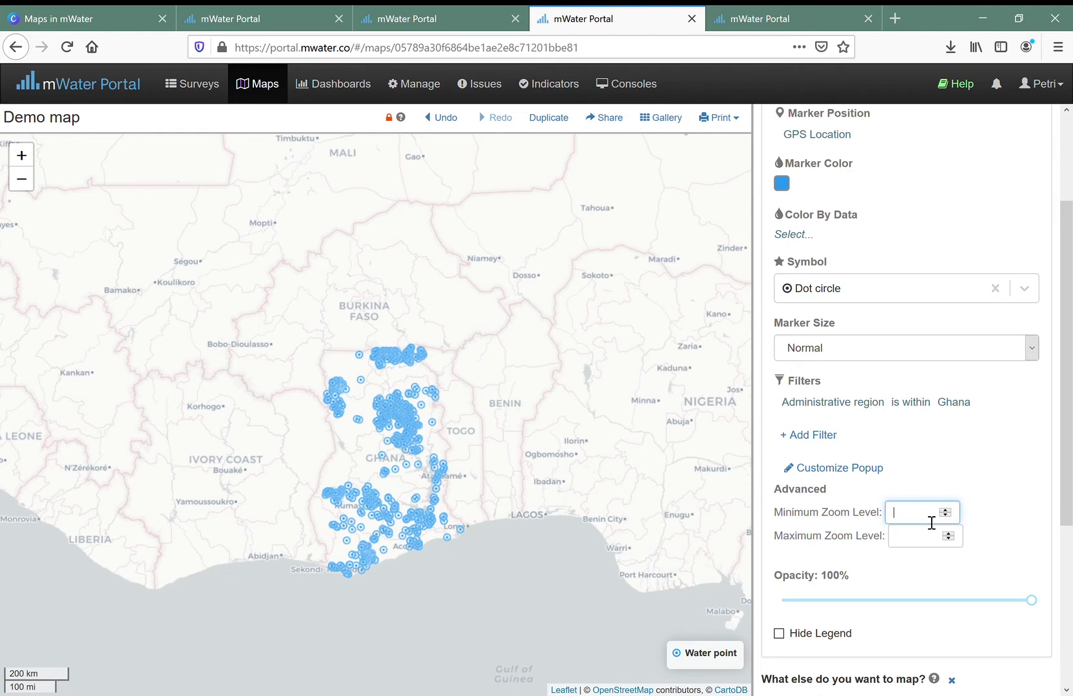
mouse_move(1045, 610)
mouse_down()
mouse_move(905, 616)
mouse_move(1018, 606)
mouse_move(1044, 616)
mouse_up()
click(779, 634)
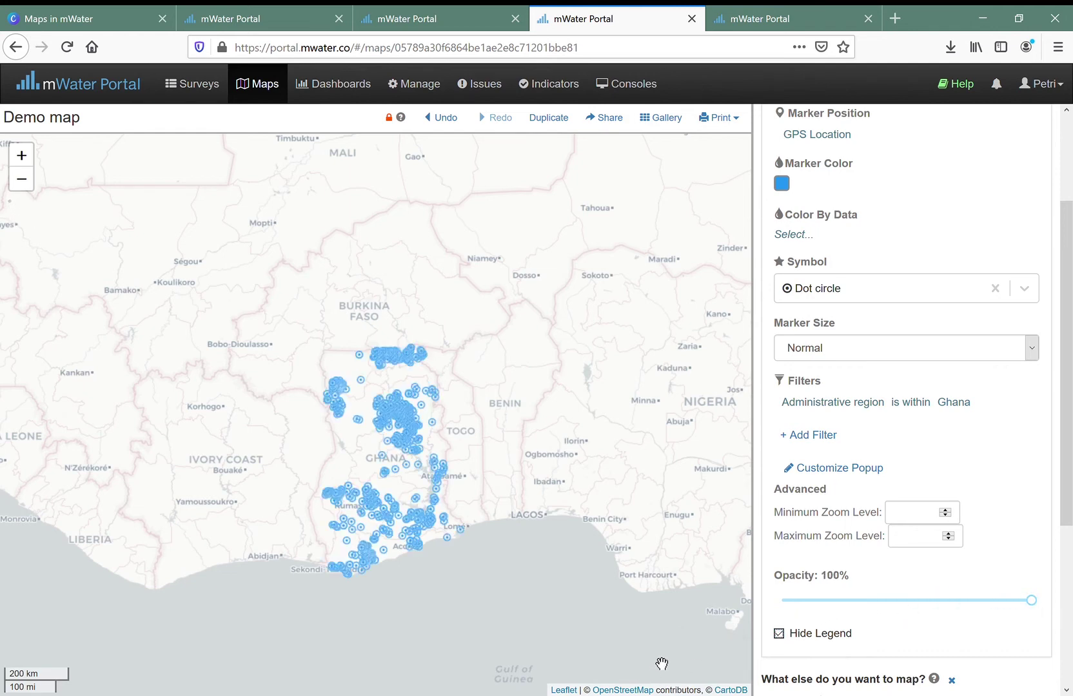
click(779, 633)
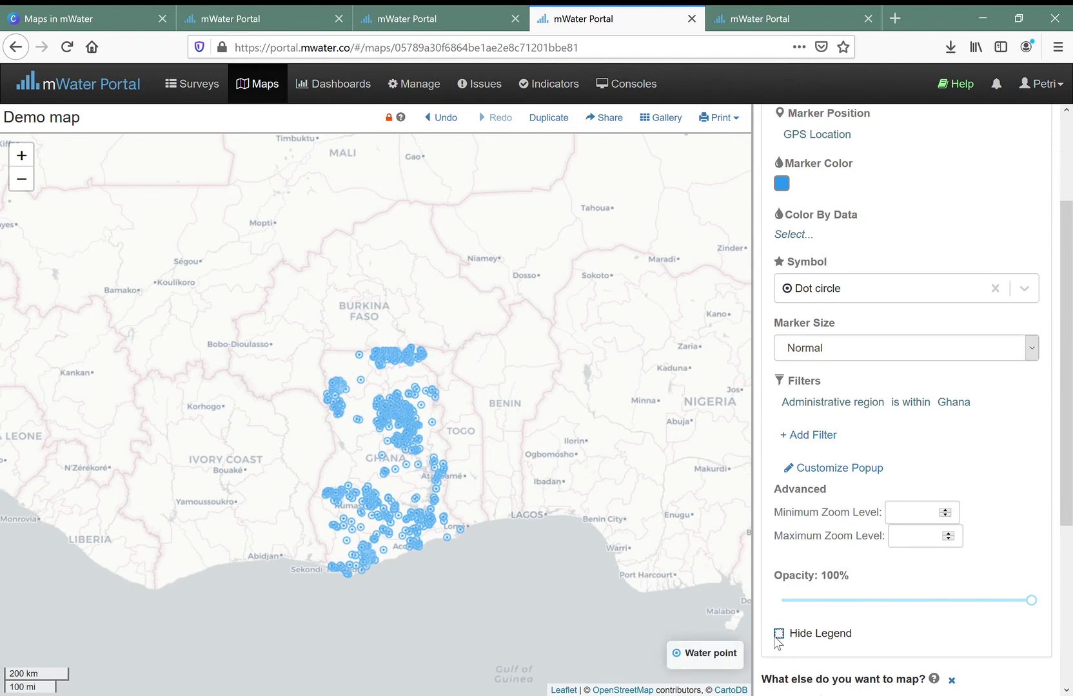
Step: Color the Water point layer's markers by the Type field
drag(469, 569, 467, 522)
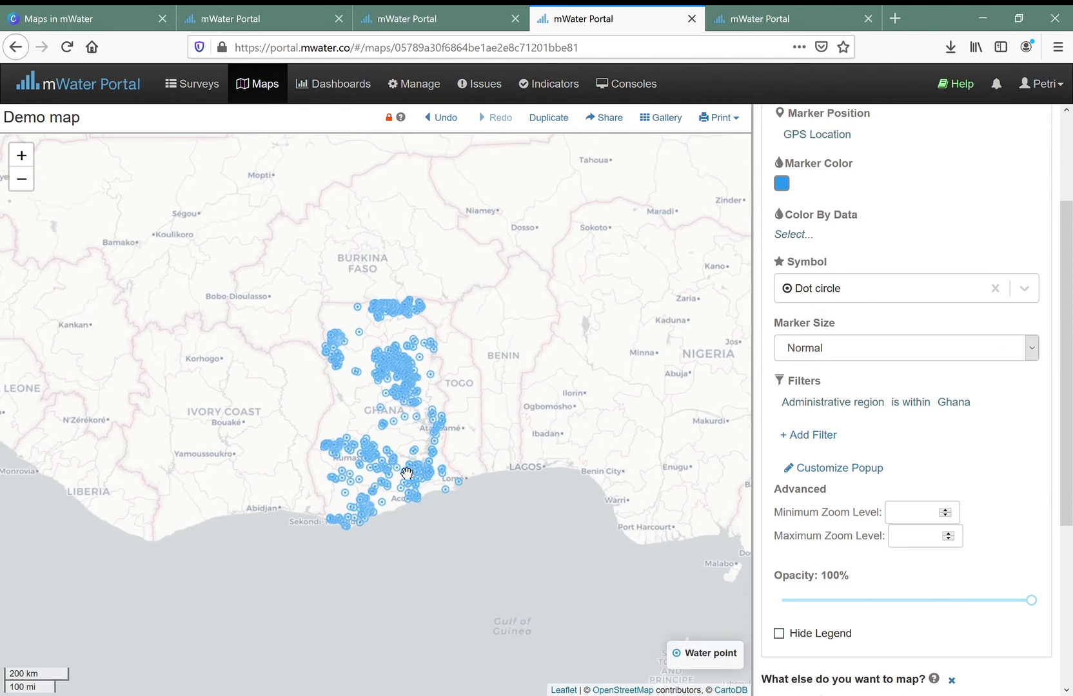
drag(221, 263, 176, 277)
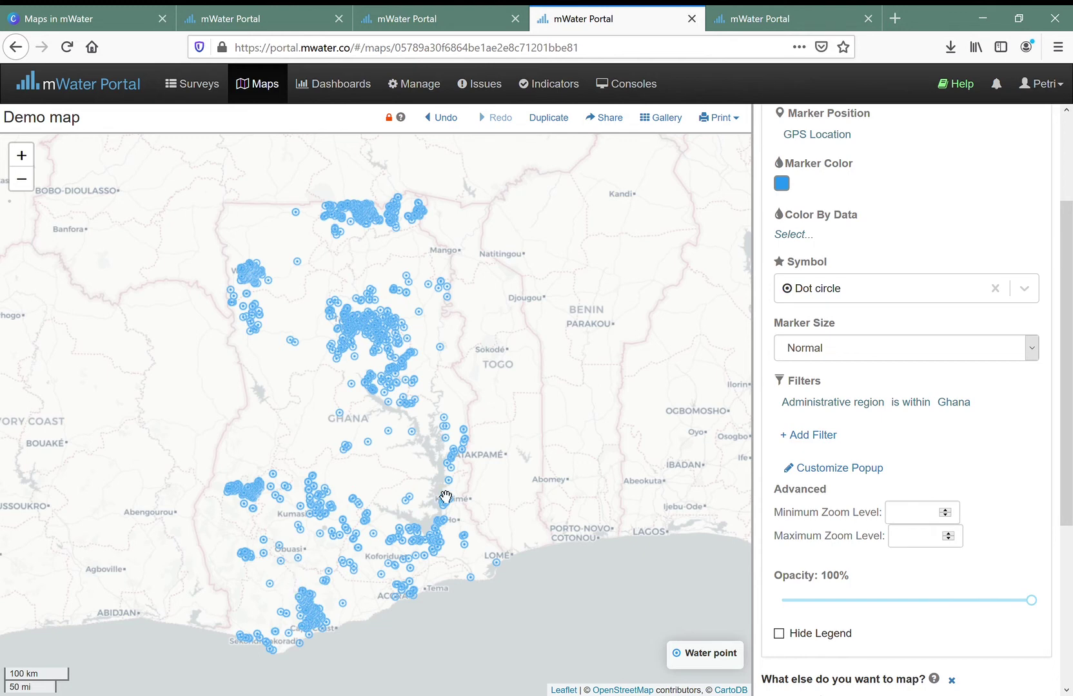
click(797, 235)
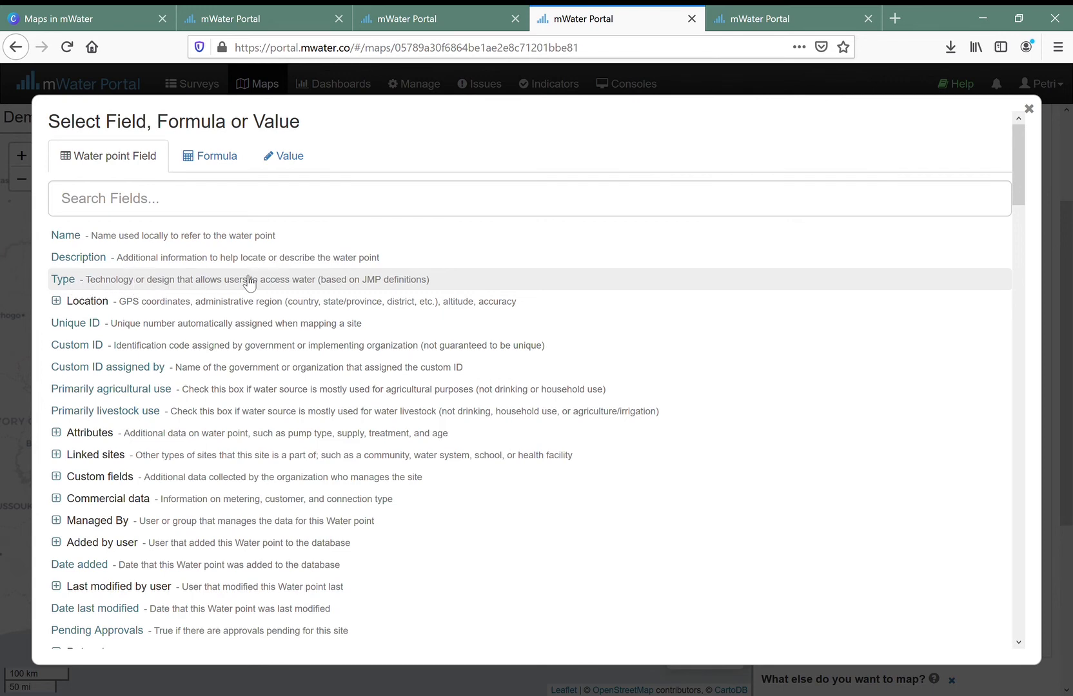
click(283, 282)
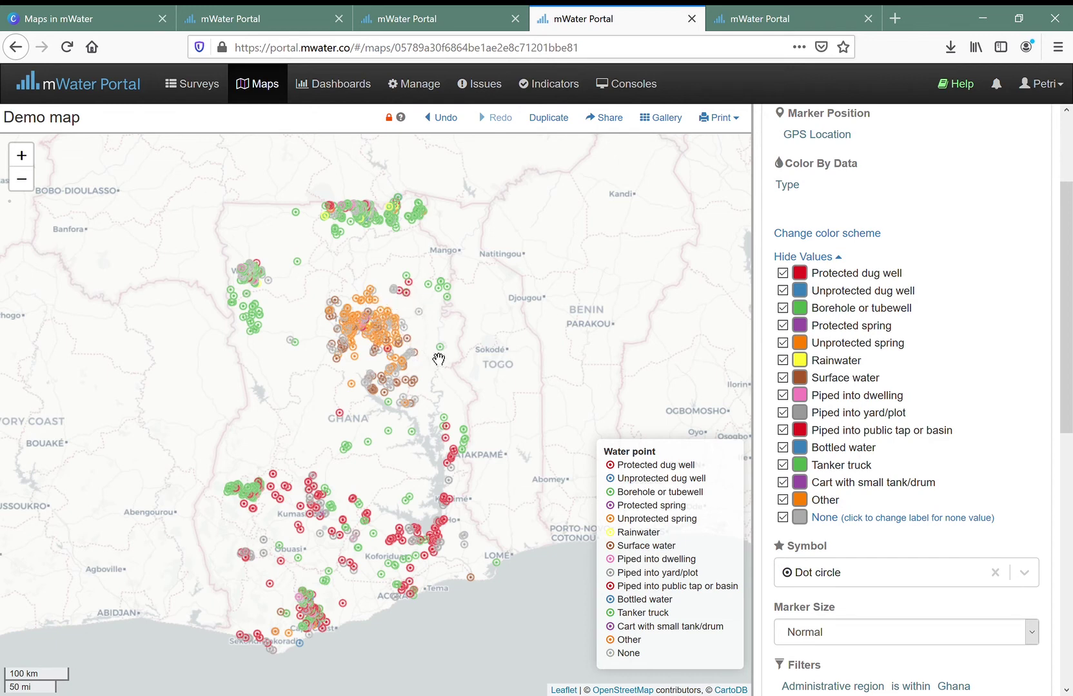
Step: Try excluding the Other type from the Water point layer
click(782, 500)
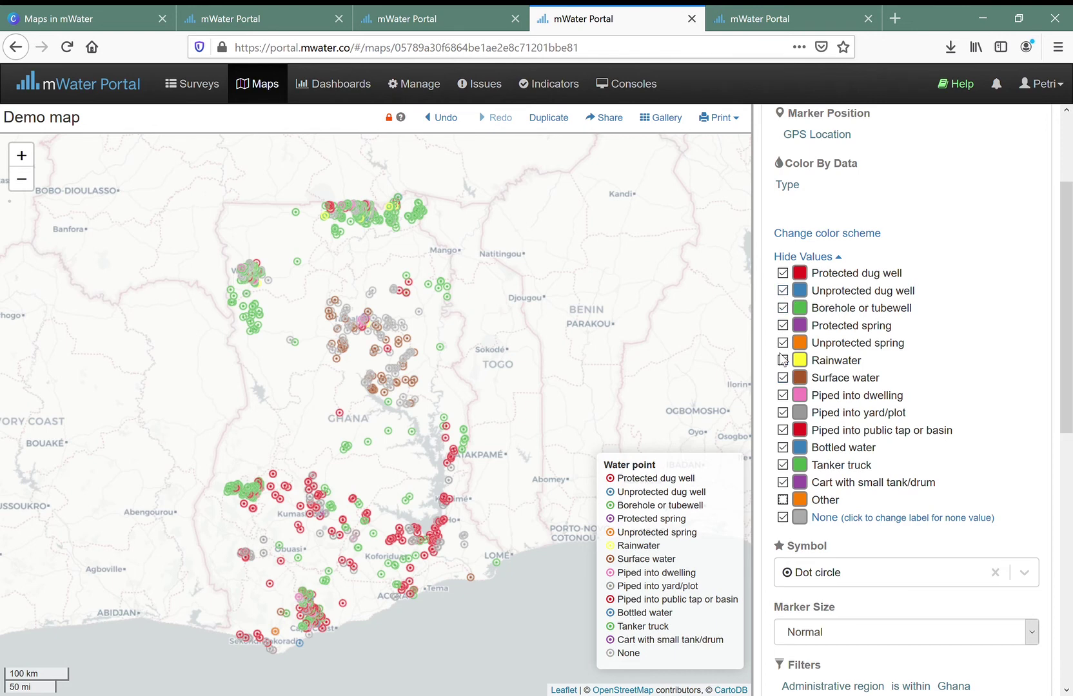
click(783, 501)
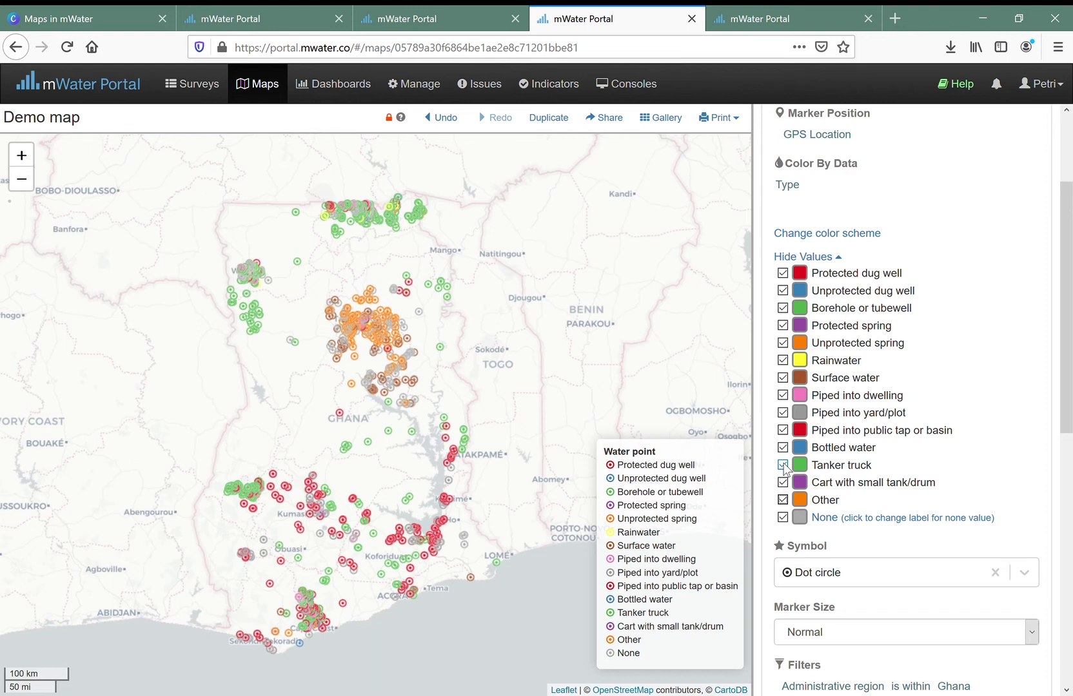
Step: Exclude the Tanker truck, Cart with small tank/drum, Bottled water and Piped into yard/plot types from the Water point layer
click(783, 465)
click(783, 483)
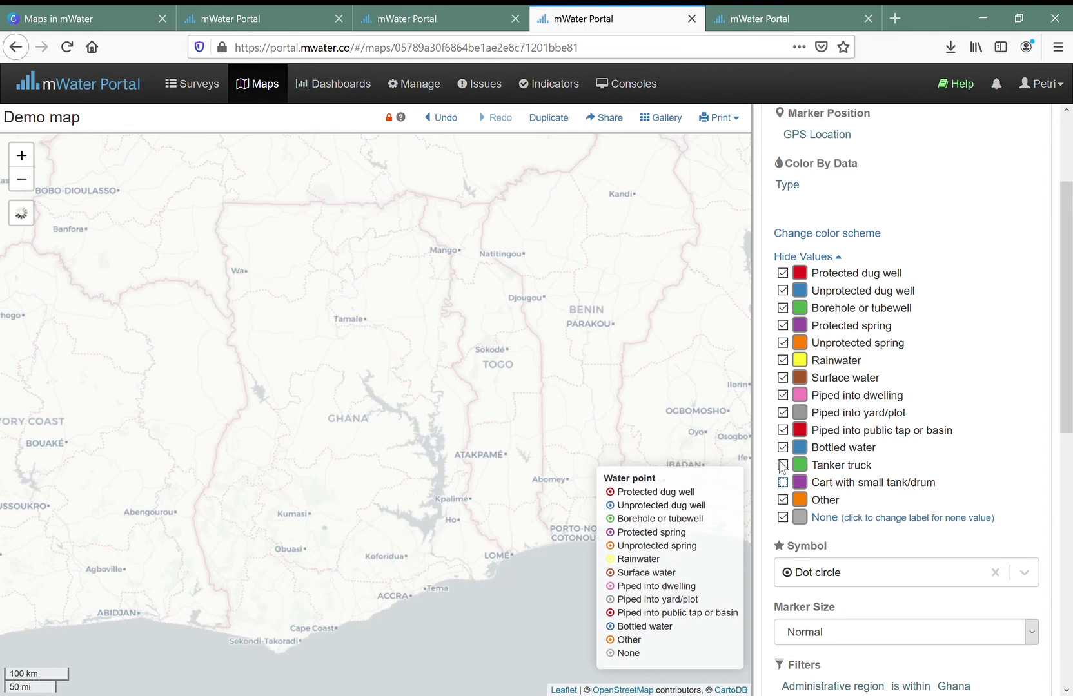
click(783, 447)
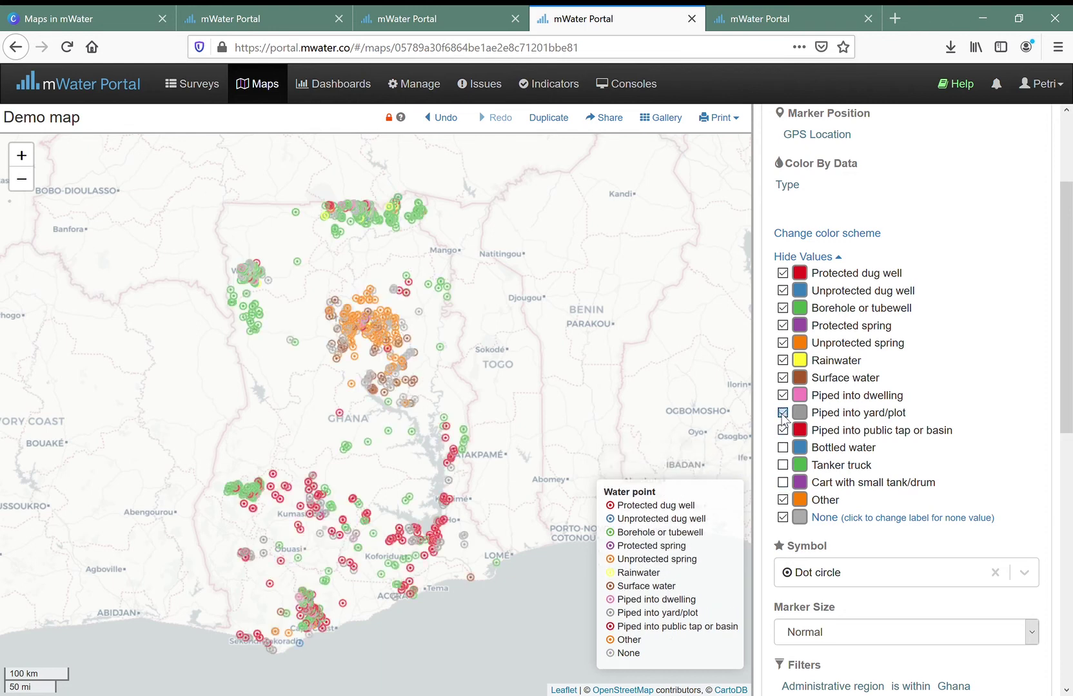
click(783, 412)
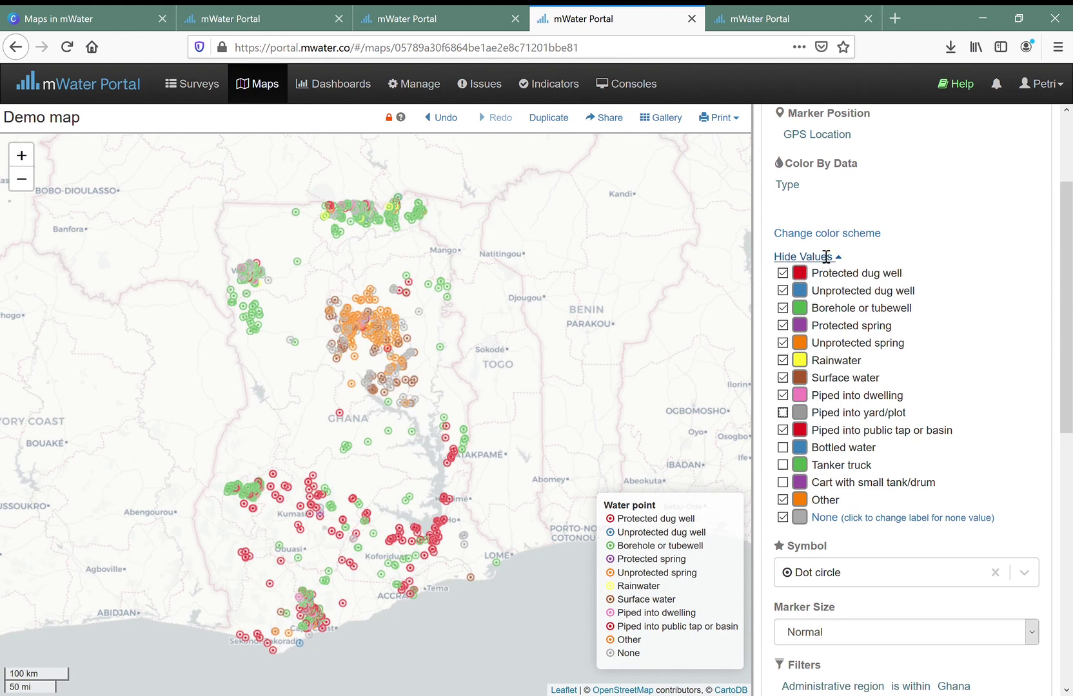
Step: Try the pastel color scheme starting with pink and light blue for the water point types
click(831, 233)
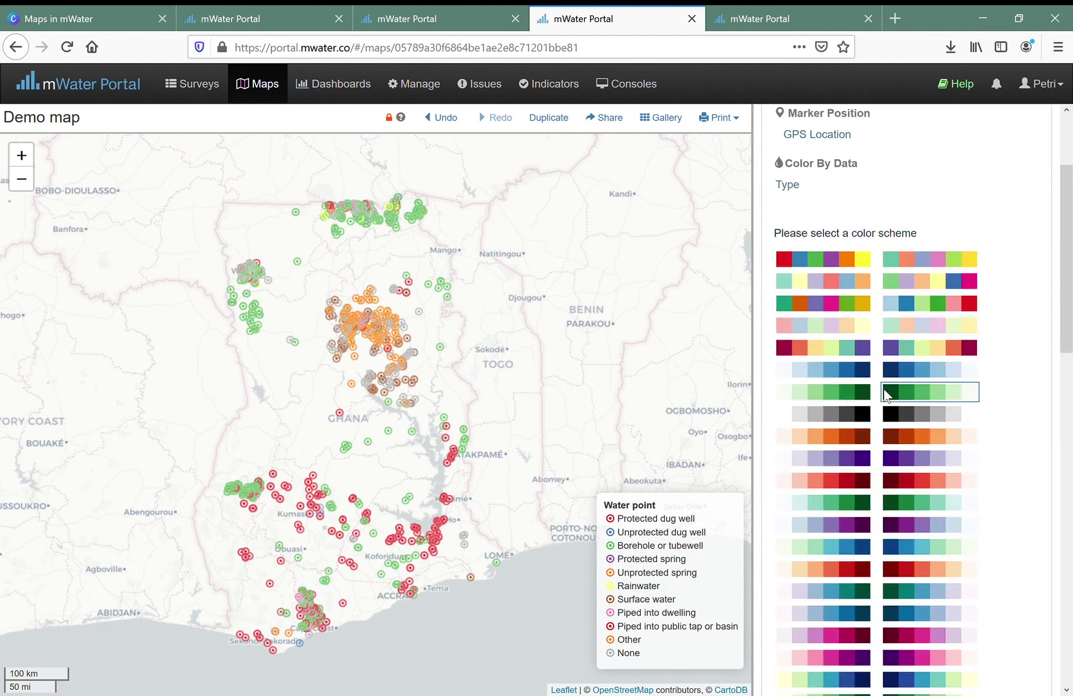
click(834, 325)
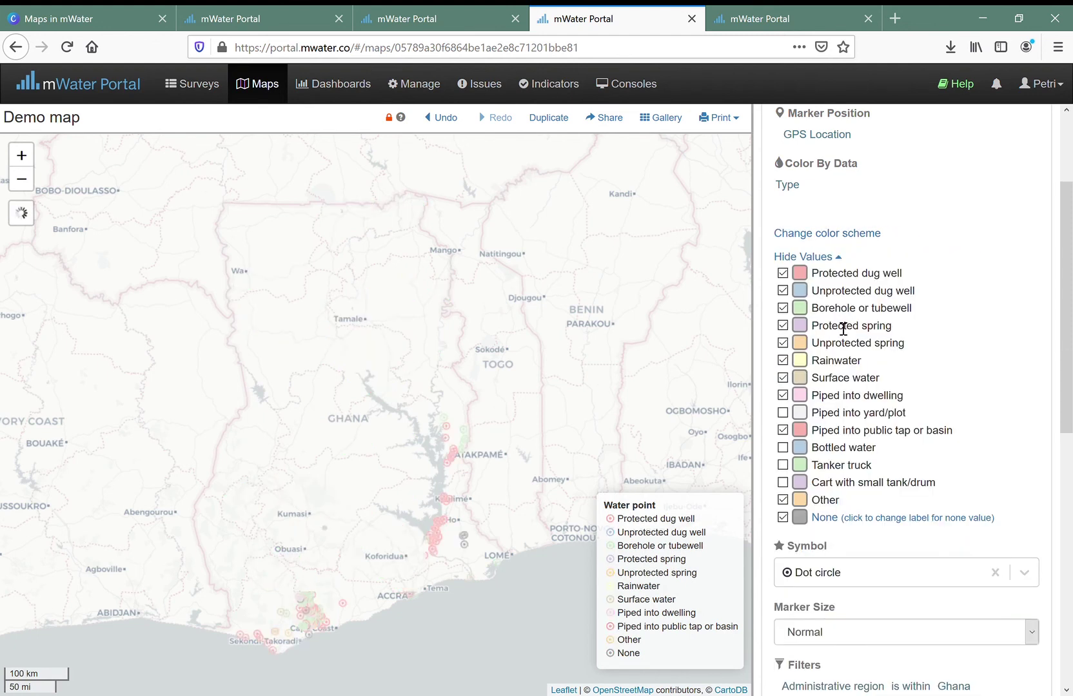
scroll(862, 495, down, 2)
scroll(806, 272, up, 2)
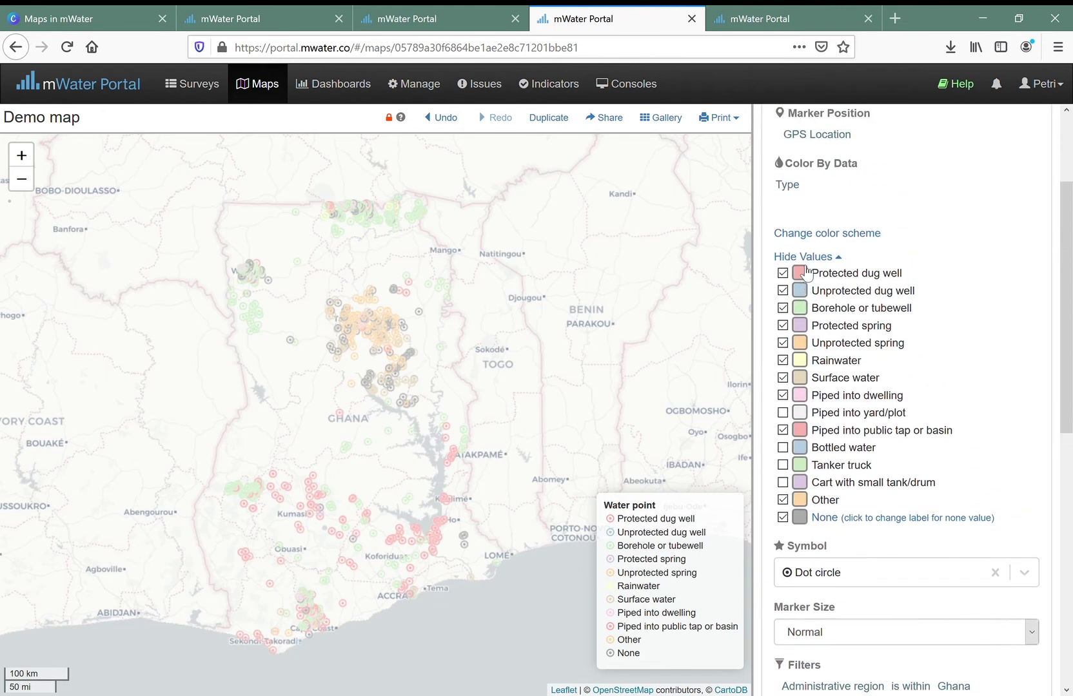
Step: Apply the spectral color scheme running from purple to dark red to the water point types and close the layer's settings
click(822, 233)
scroll(870, 374, down, 2)
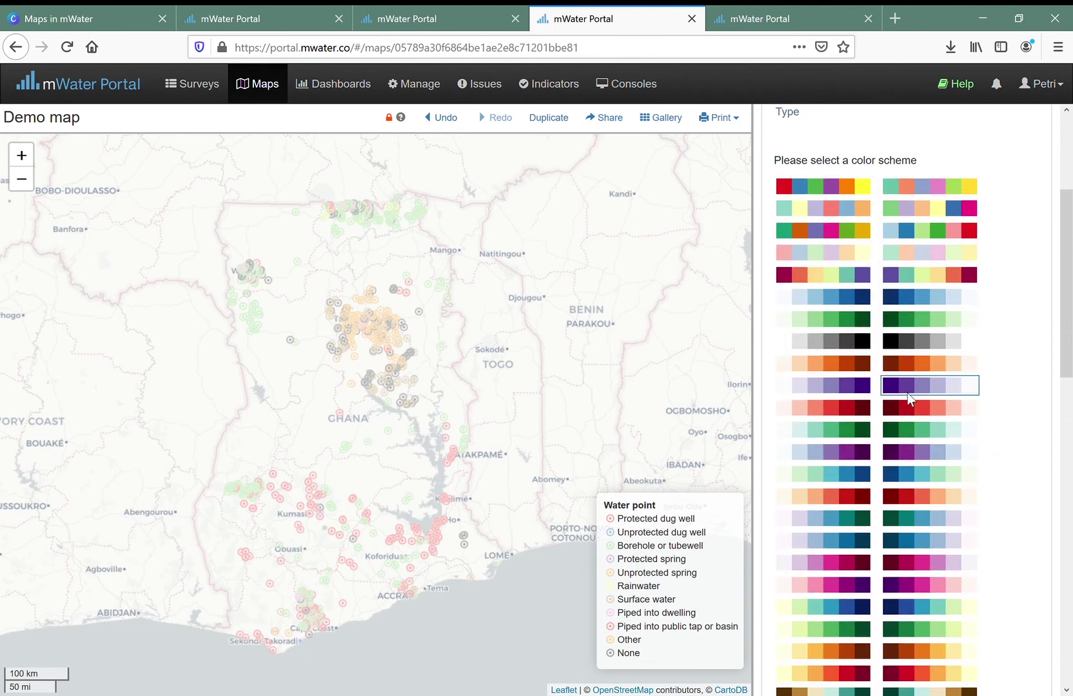
click(923, 272)
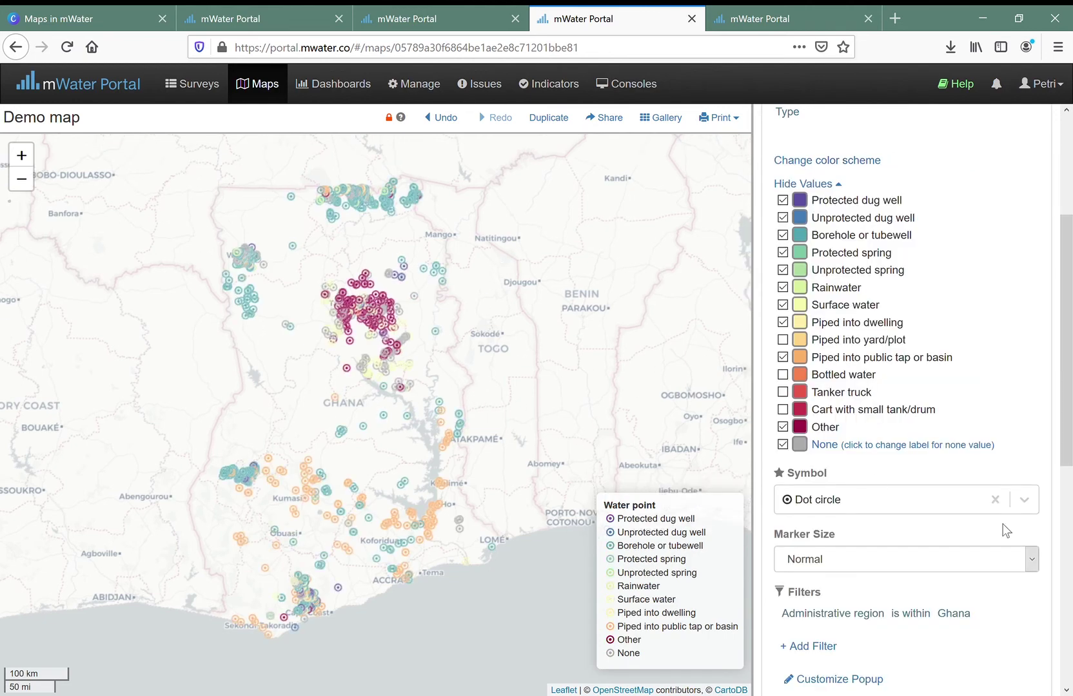
scroll(1004, 531, down, 6)
scroll(928, 553, up, 10)
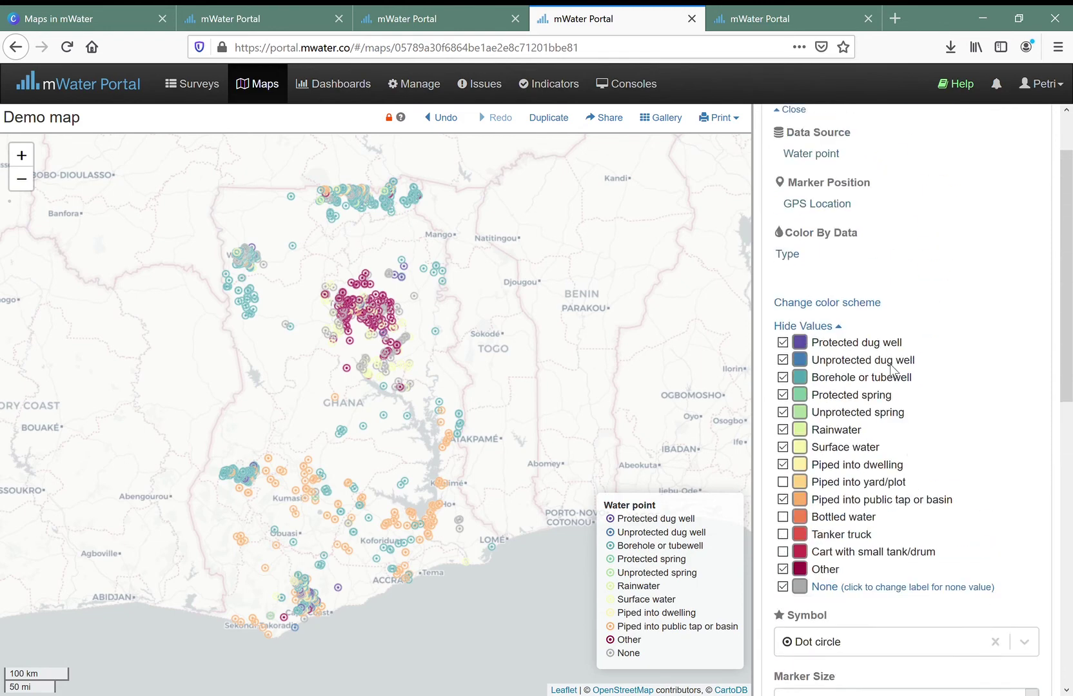
click(799, 187)
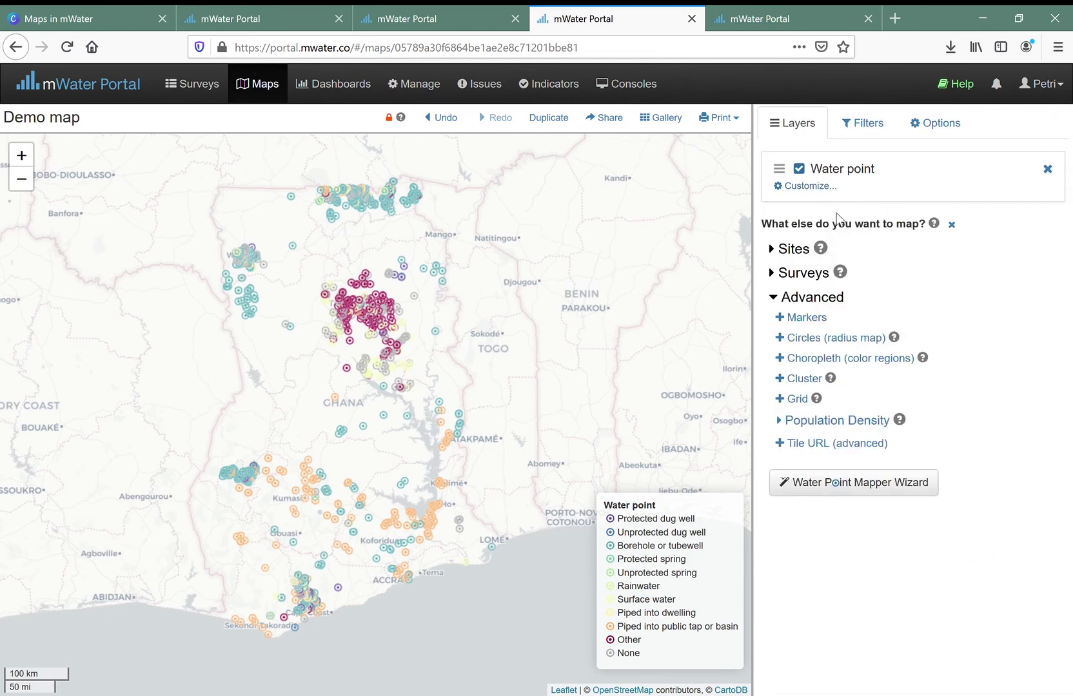
Step: Look through the site types and My Surveys entries available as data for additional map layers
click(775, 274)
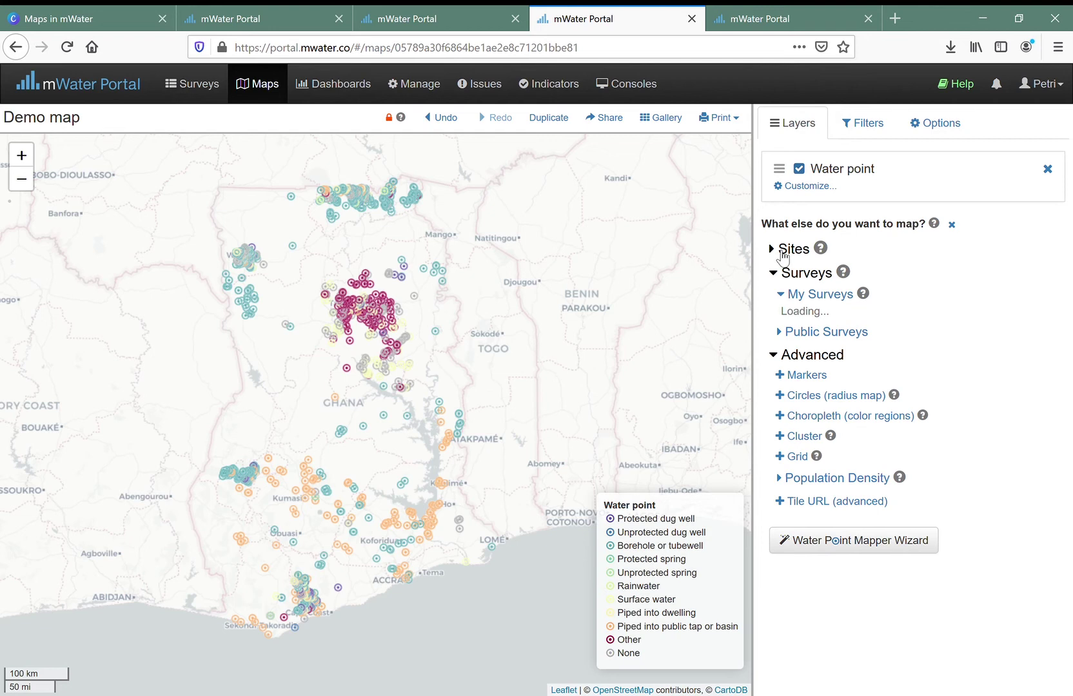
click(781, 255)
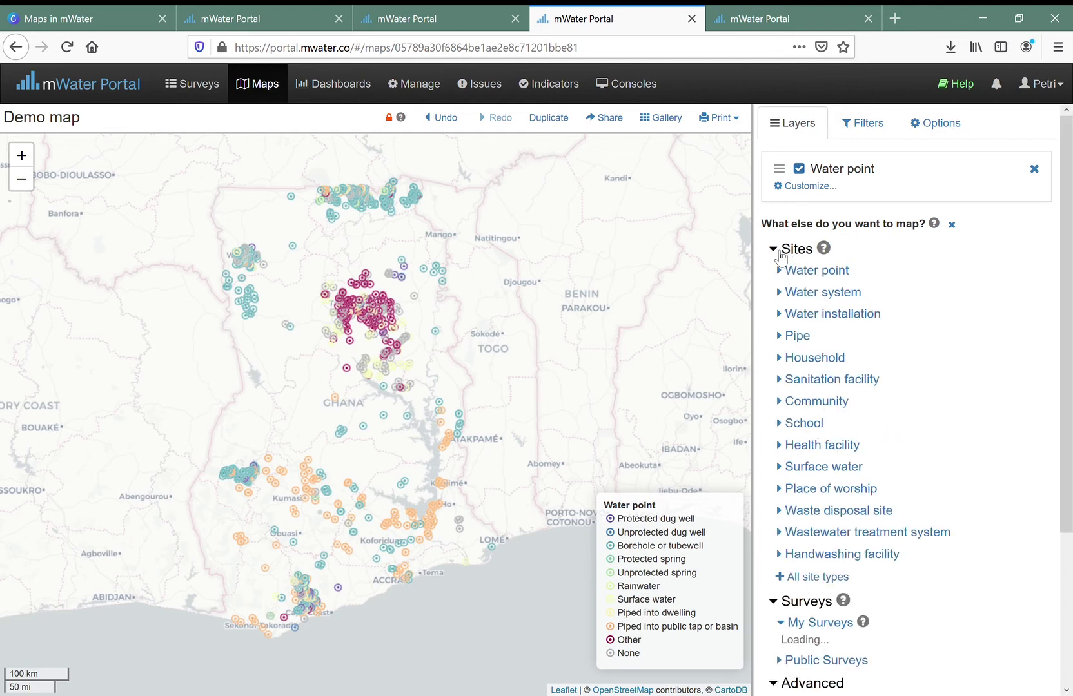
click(774, 250)
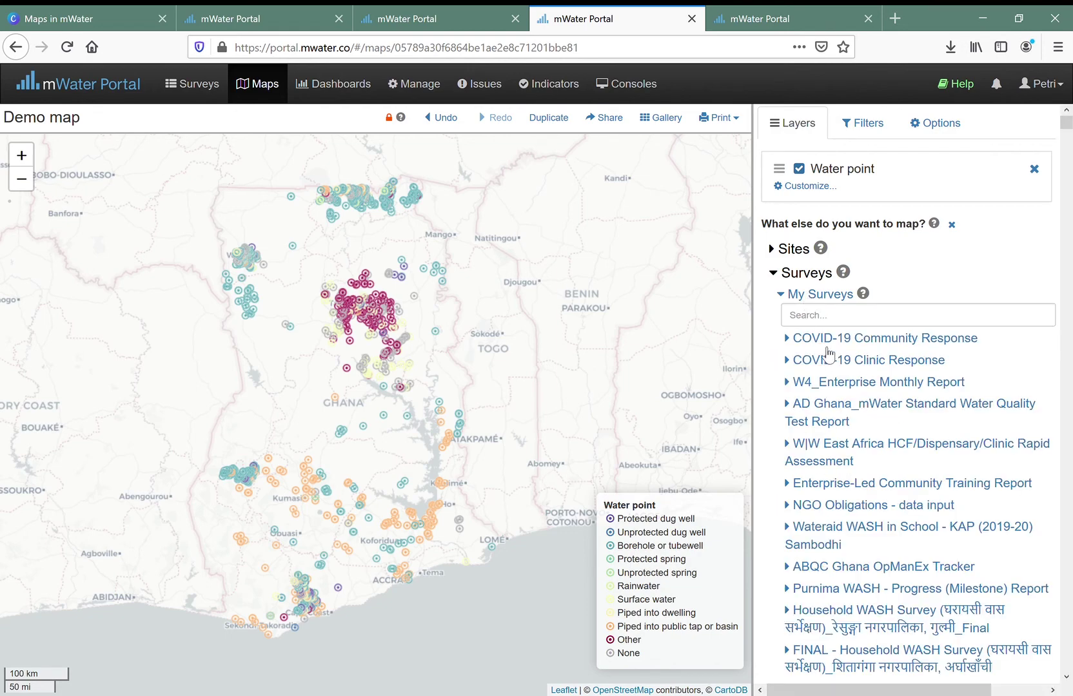
scroll(852, 357, down, 1)
scroll(854, 357, down, 7)
scroll(825, 322, up, 8)
click(776, 276)
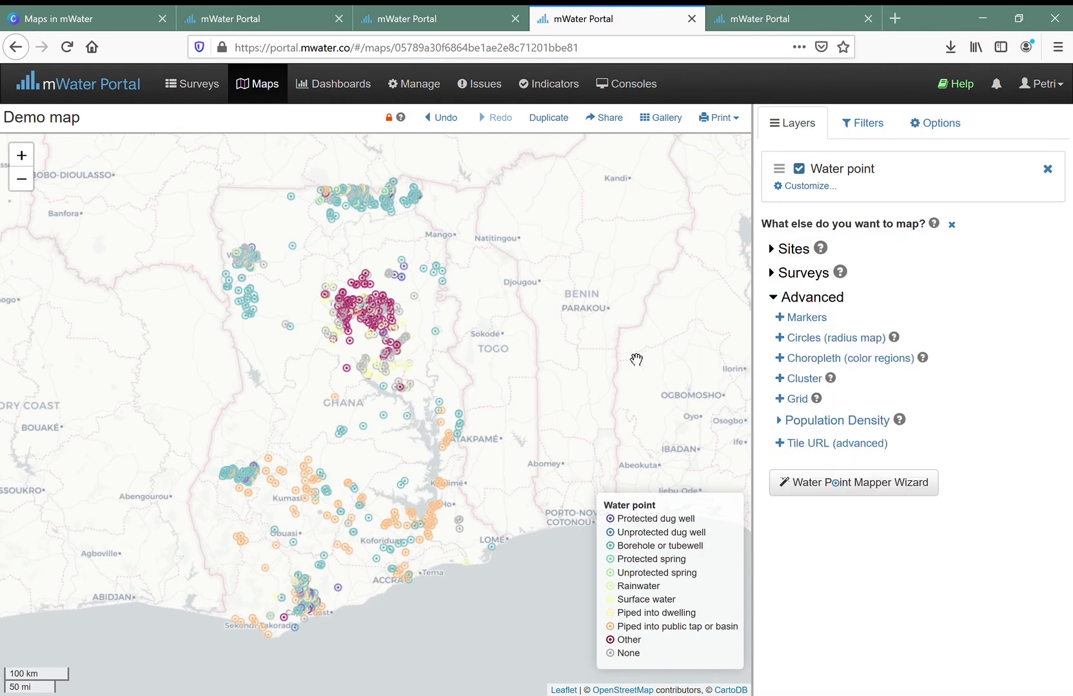
Step: Switch to the Canva presentation and show the slide about quickstarting with the Water Point Mapper
click(102, 25)
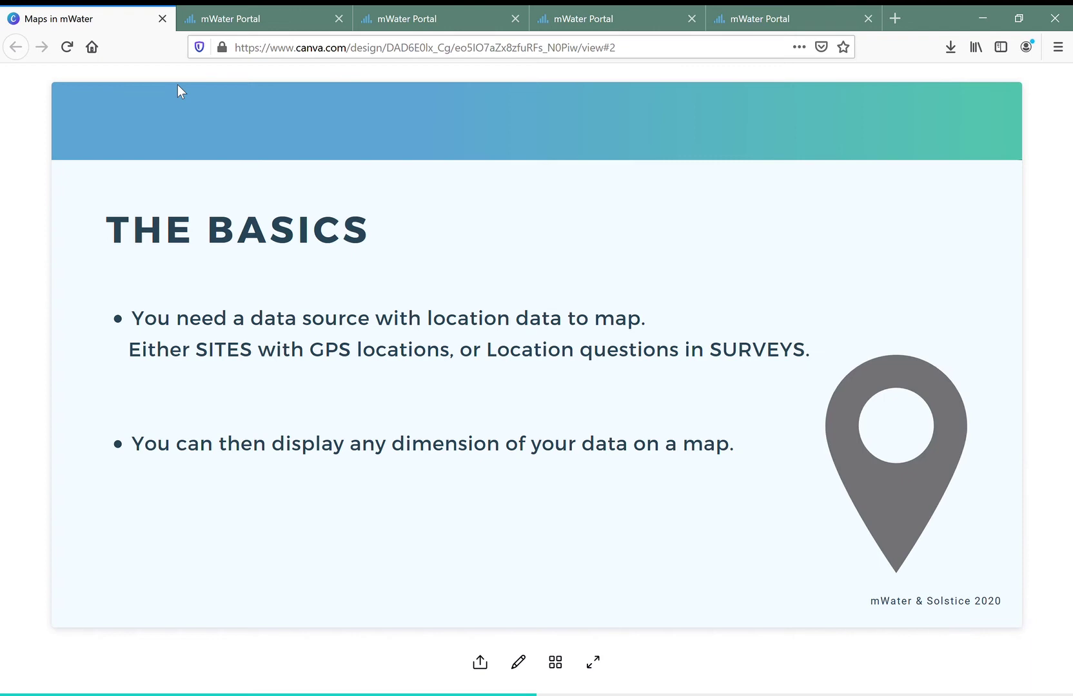
click(1005, 367)
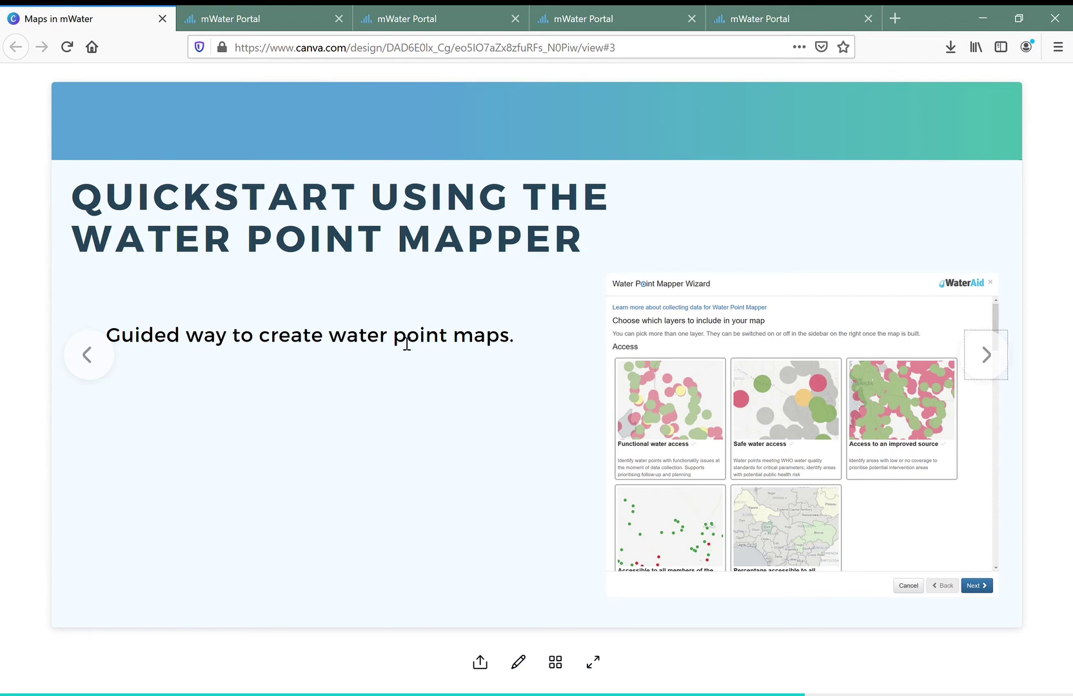
Step: Switch back to mWater Portal and bring up the new, still unsaved blank map
click(454, 18)
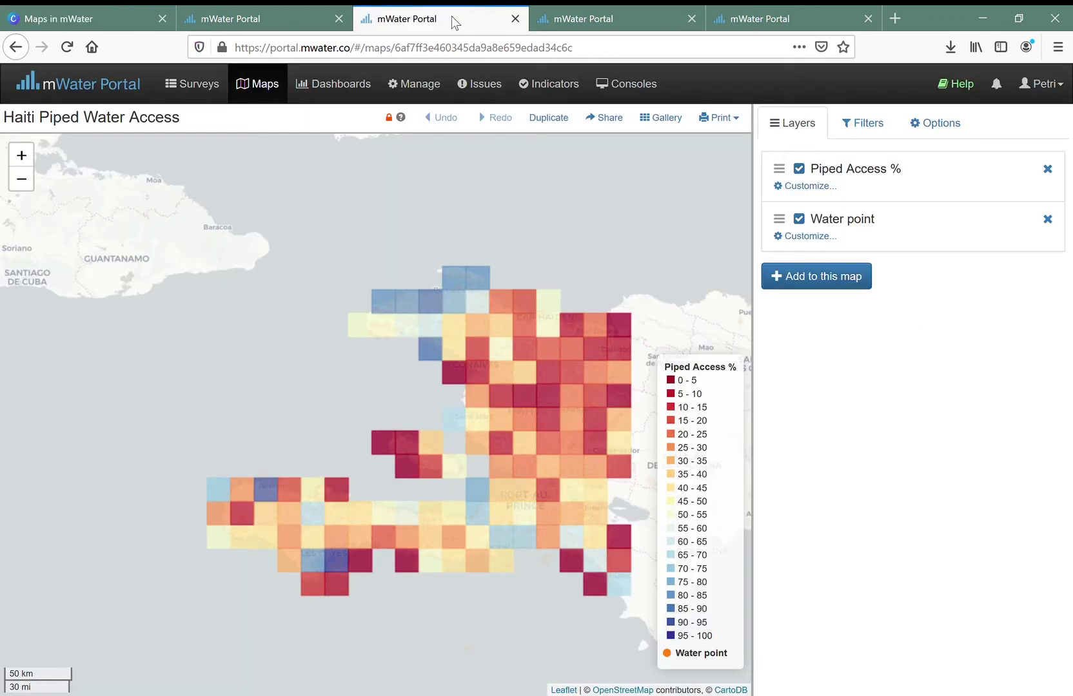
click(275, 16)
click(577, 13)
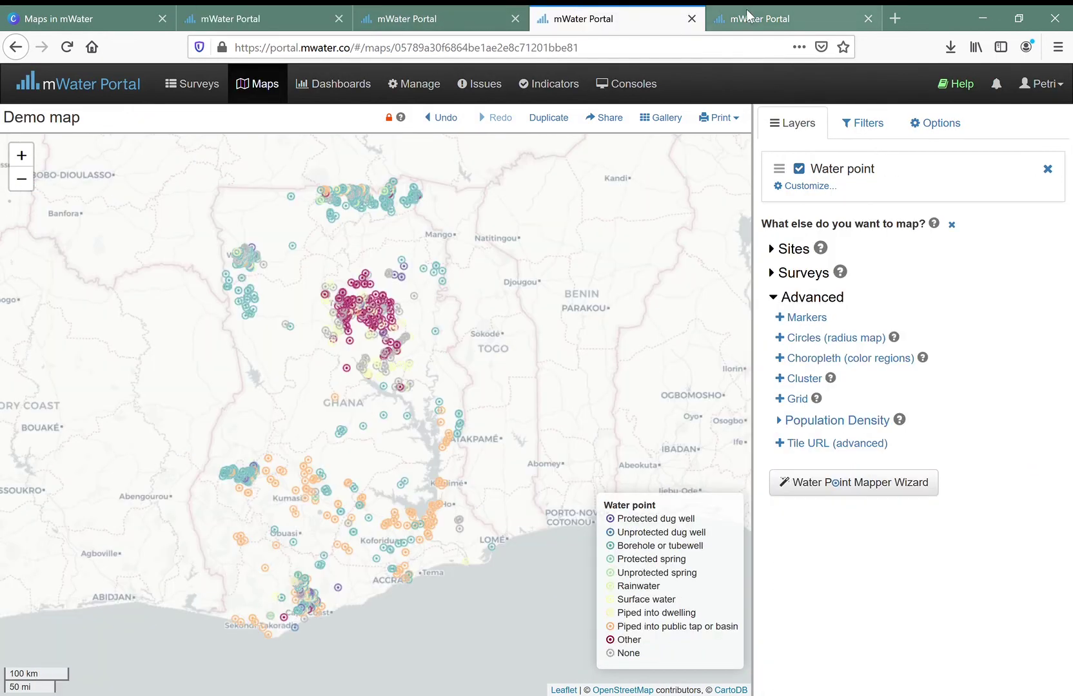
click(760, 10)
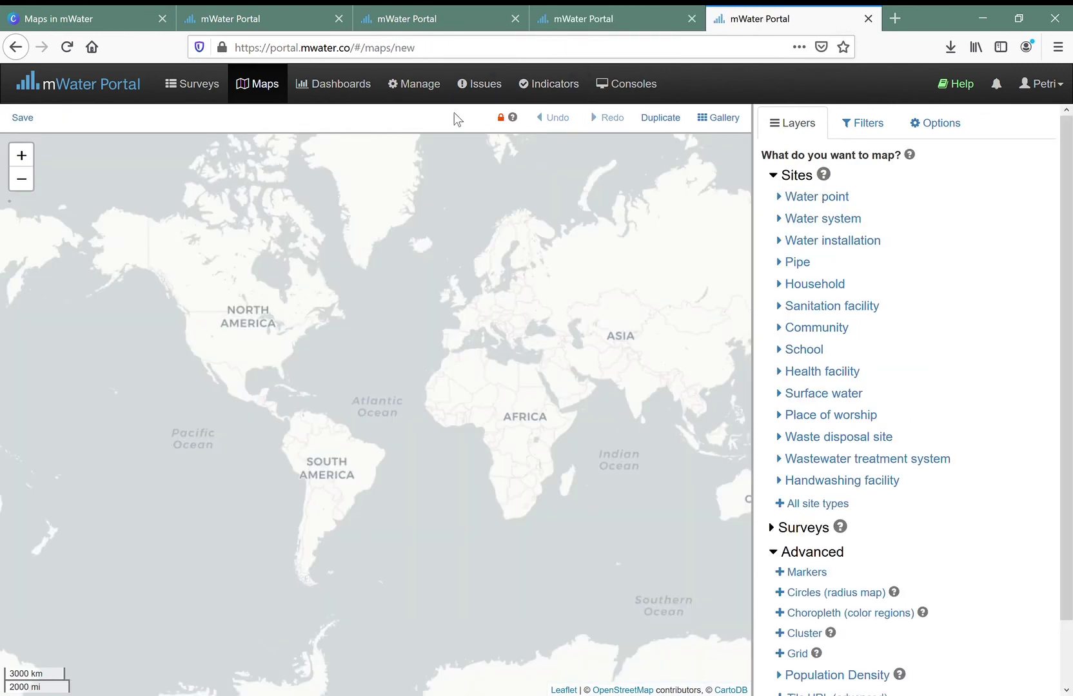
Step: Save the blank map under the name WPM demo and start the Water Point Mapper Wizard for it
click(23, 128)
text(WPM demo)
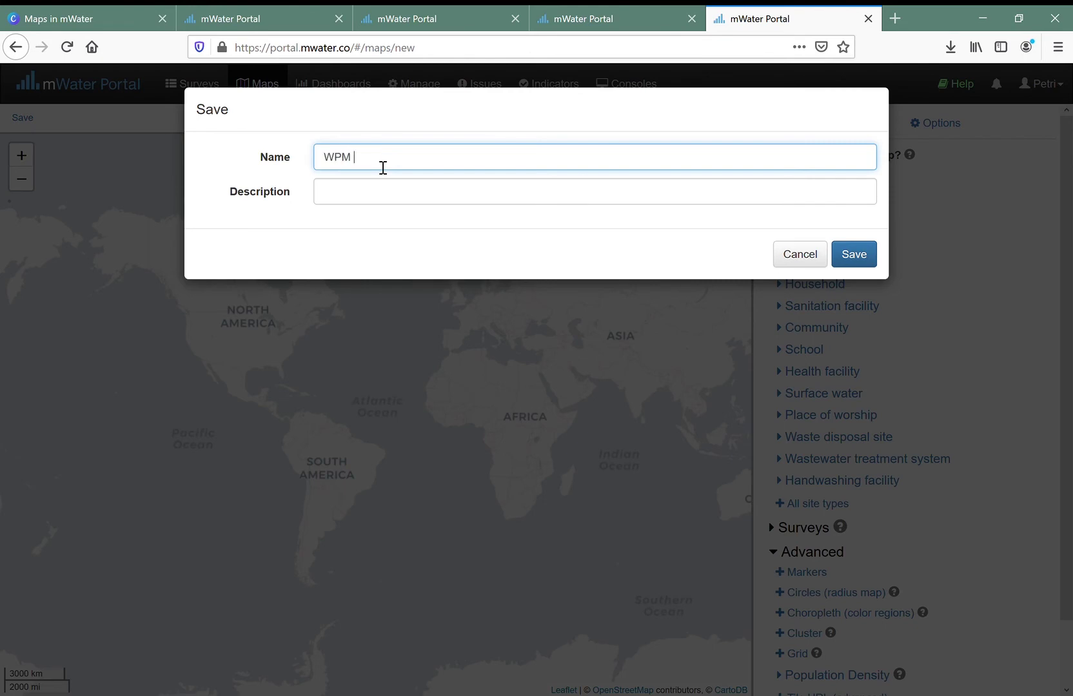
click(842, 255)
scroll(756, 202, down, 2)
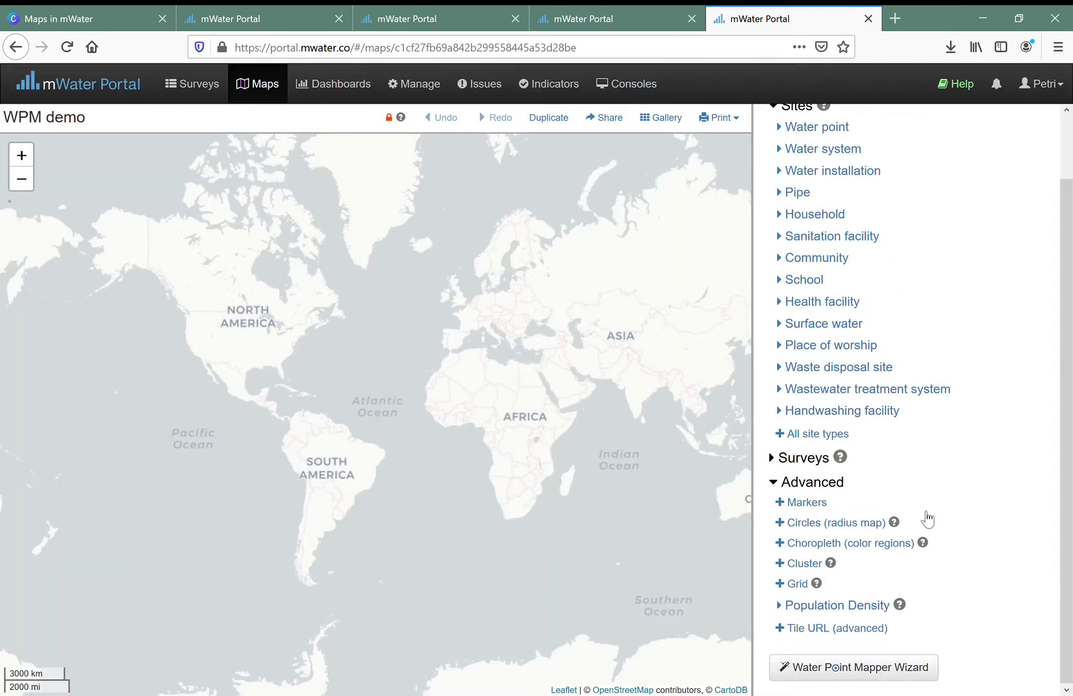
click(897, 678)
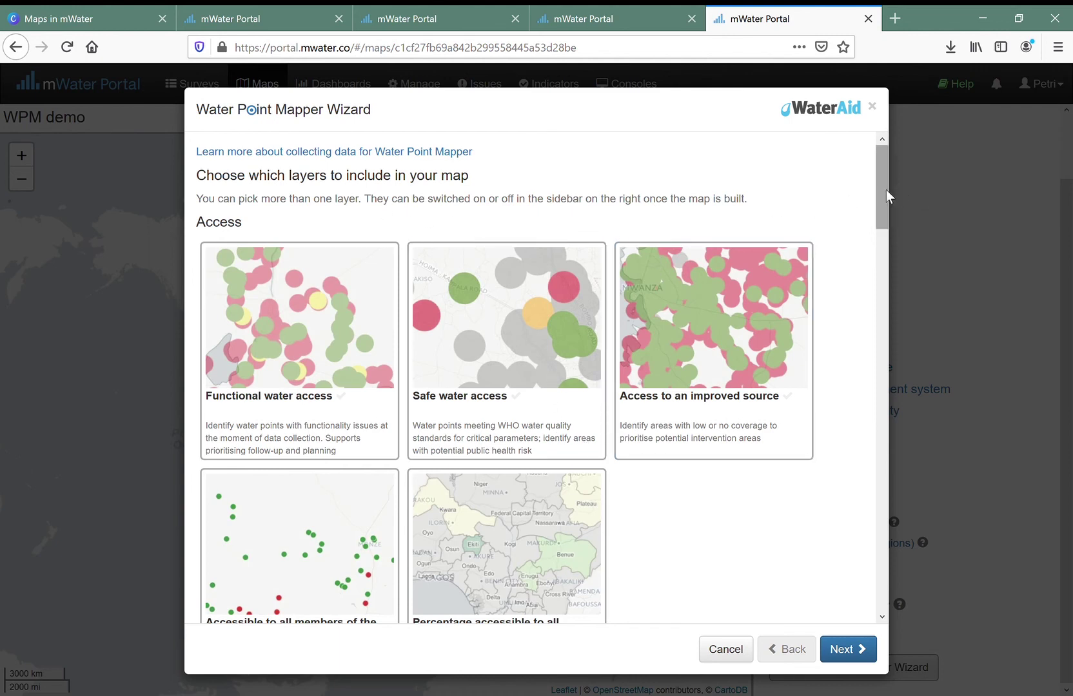
Step: Look through the layers offered by the wizard, from Access and Reliability to Technical and Water Quality
drag(884, 190, 885, 199)
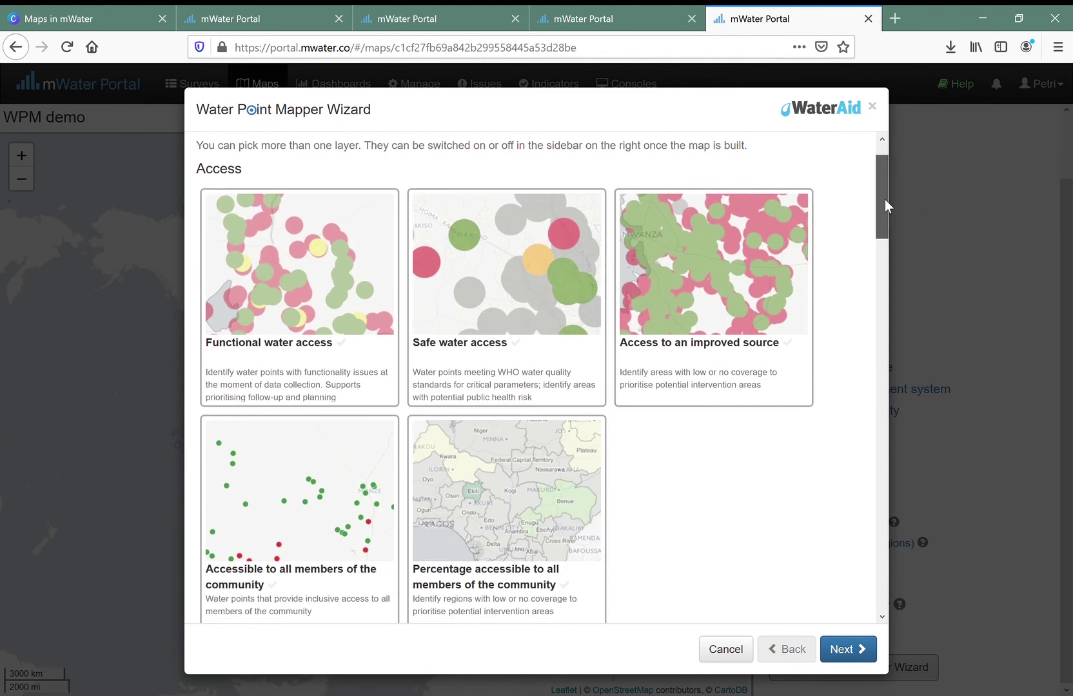
drag(885, 200, 885, 205)
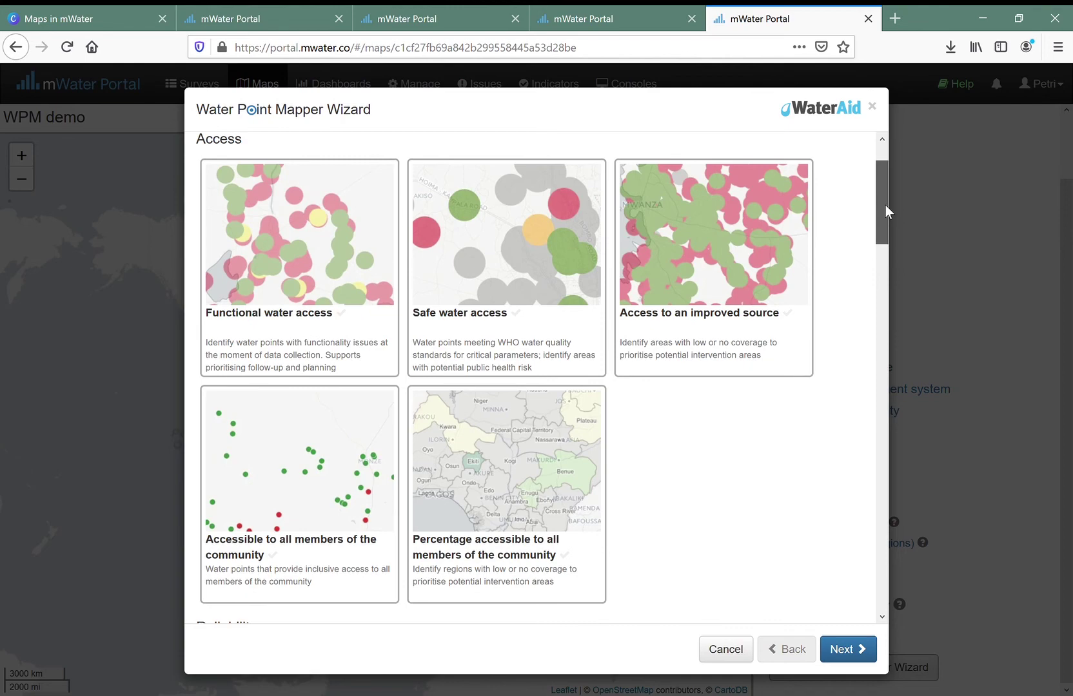
drag(885, 205, 876, 284)
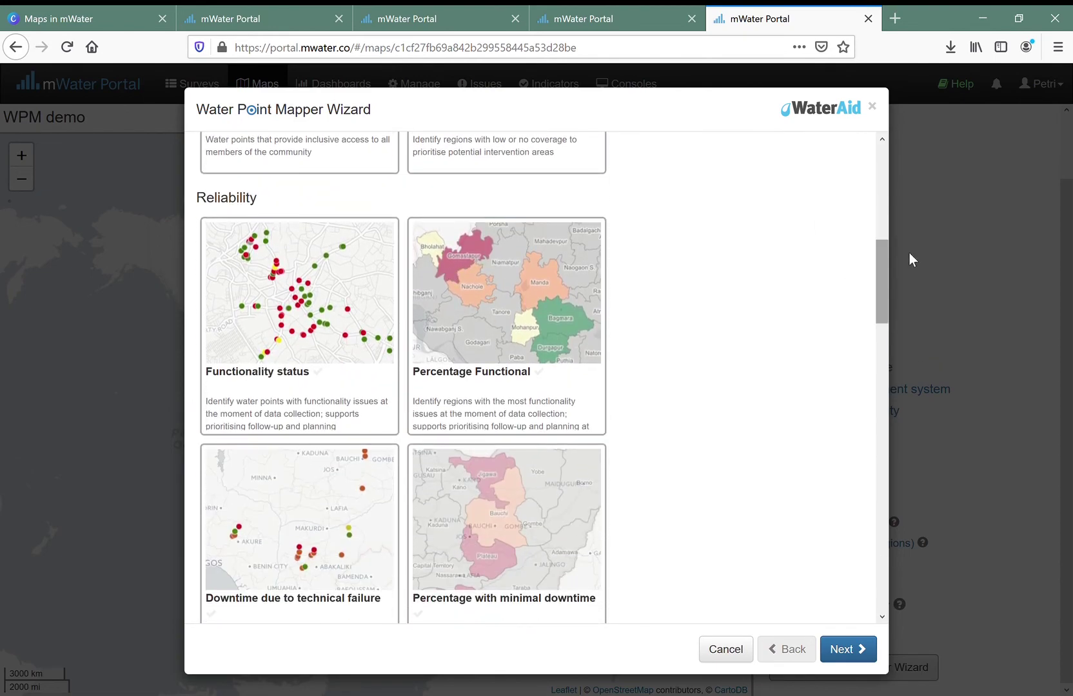
drag(889, 262, 887, 481)
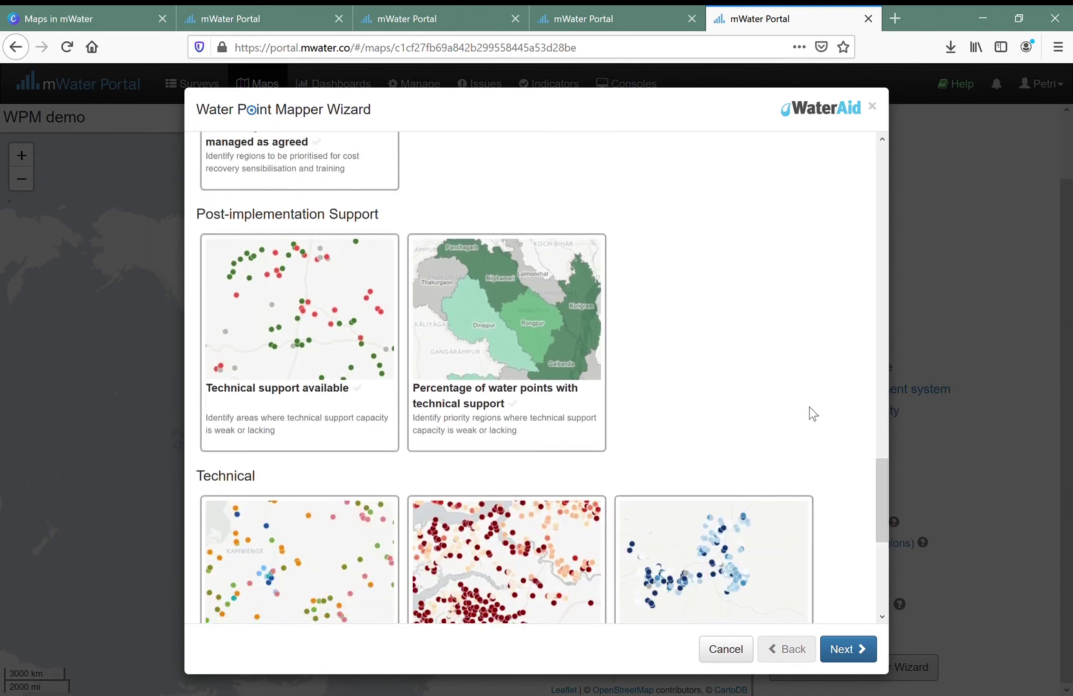
scroll(805, 406, down, 5)
scroll(815, 407, up, 2)
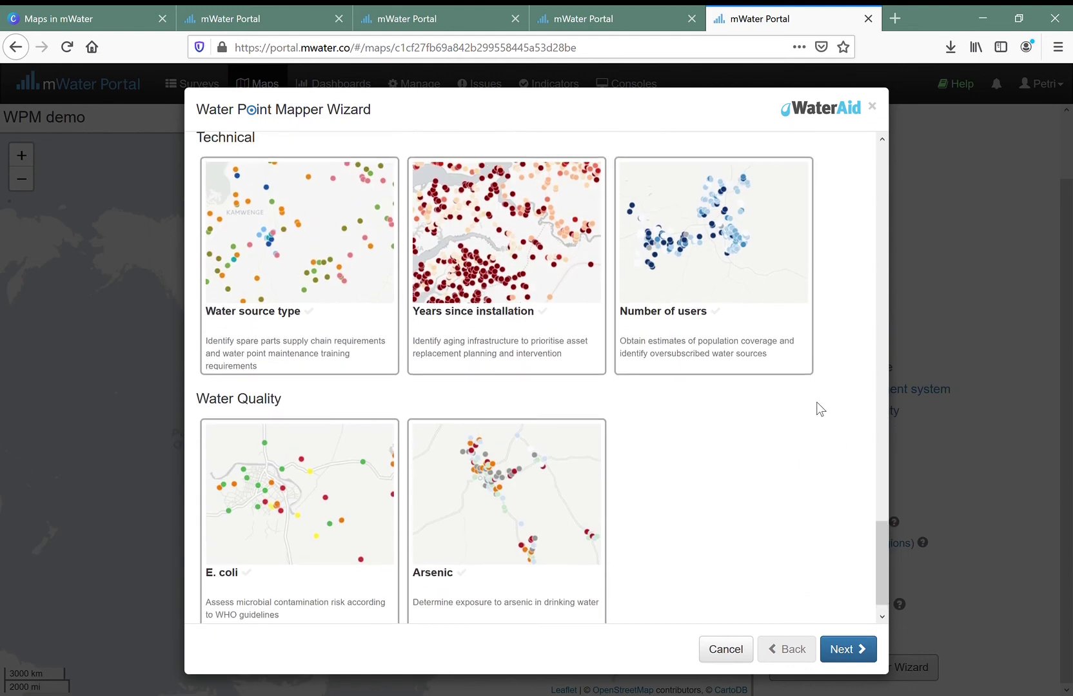
scroll(815, 408, down, 2)
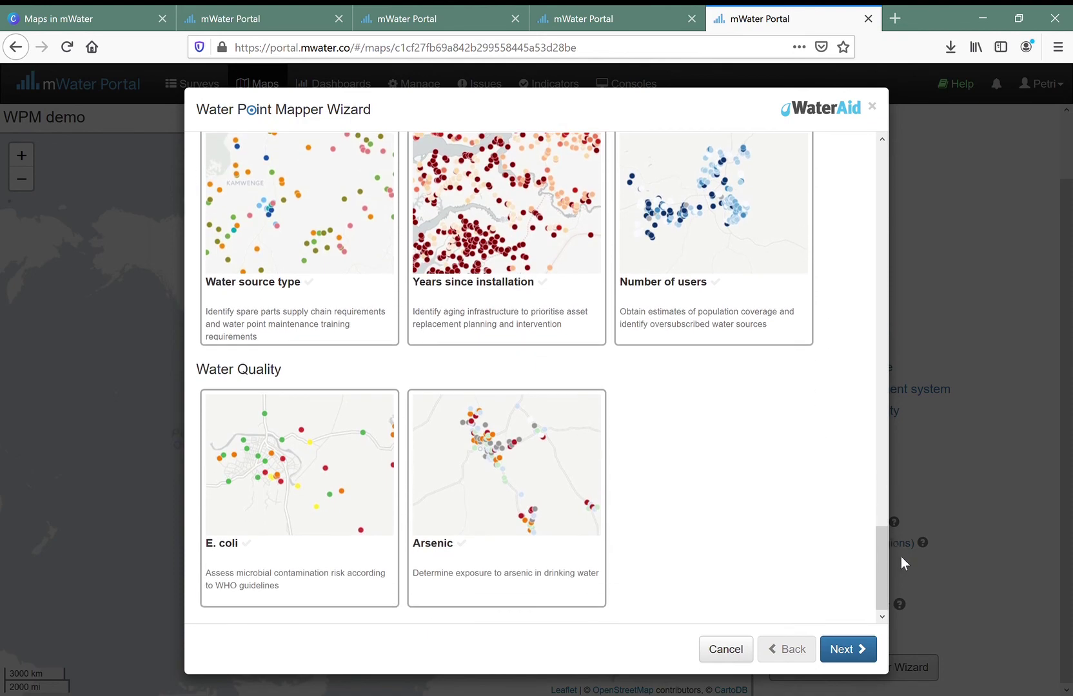
drag(886, 595, 894, 193)
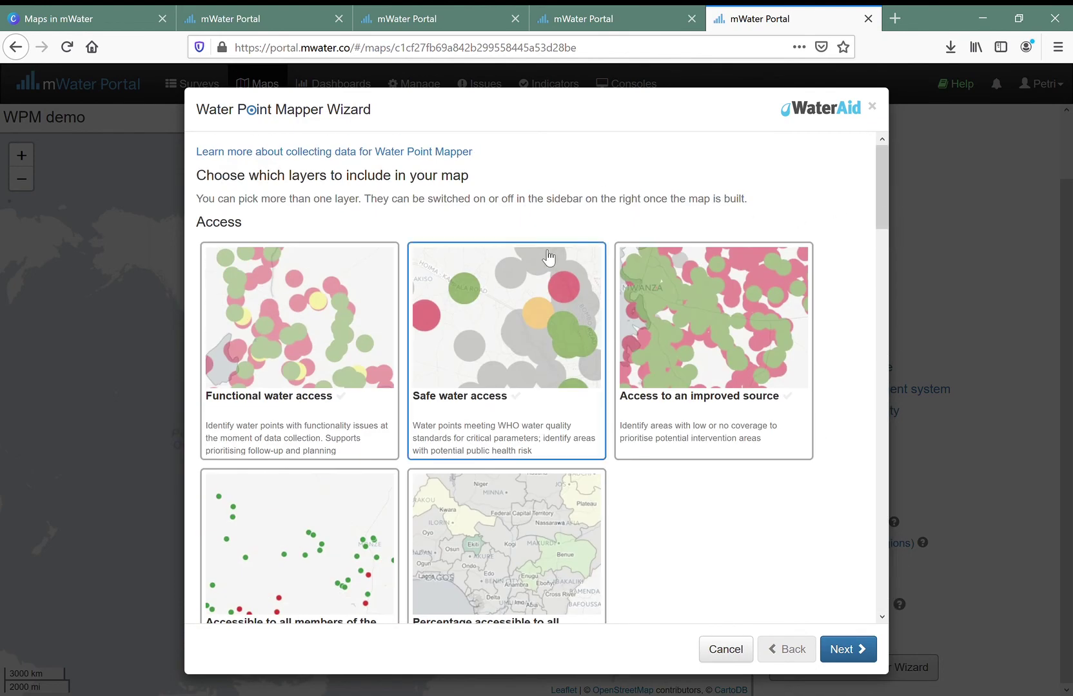
Step: Add a Functional water access layer for the region Ghana with the wizard, keeping all organizations and all data
click(315, 322)
click(848, 649)
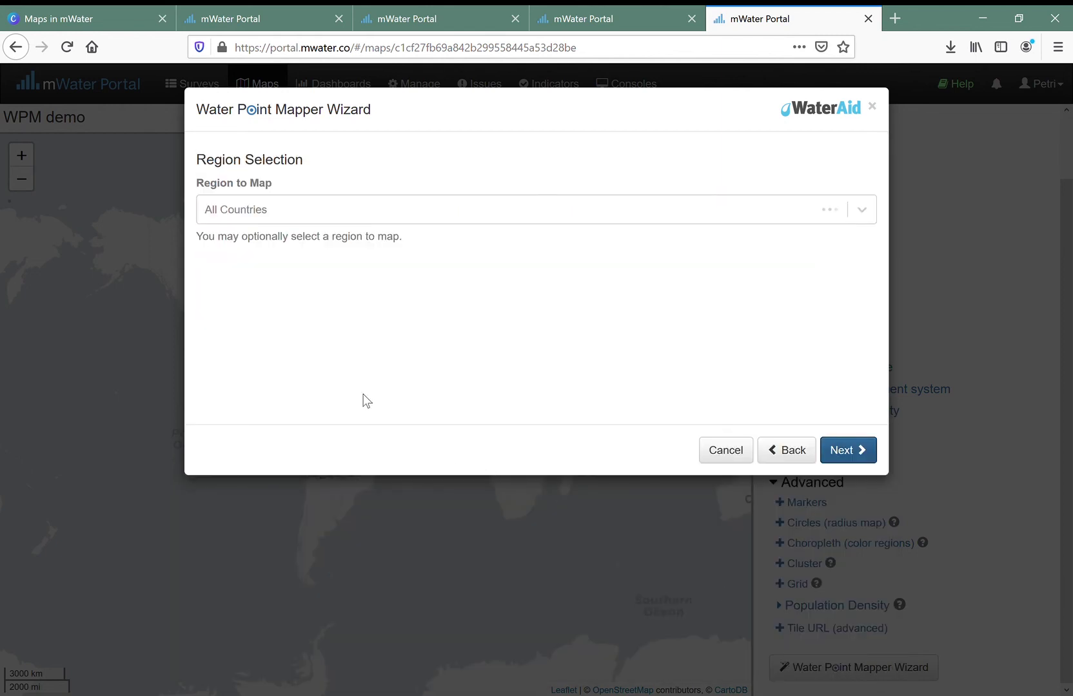
click(271, 210)
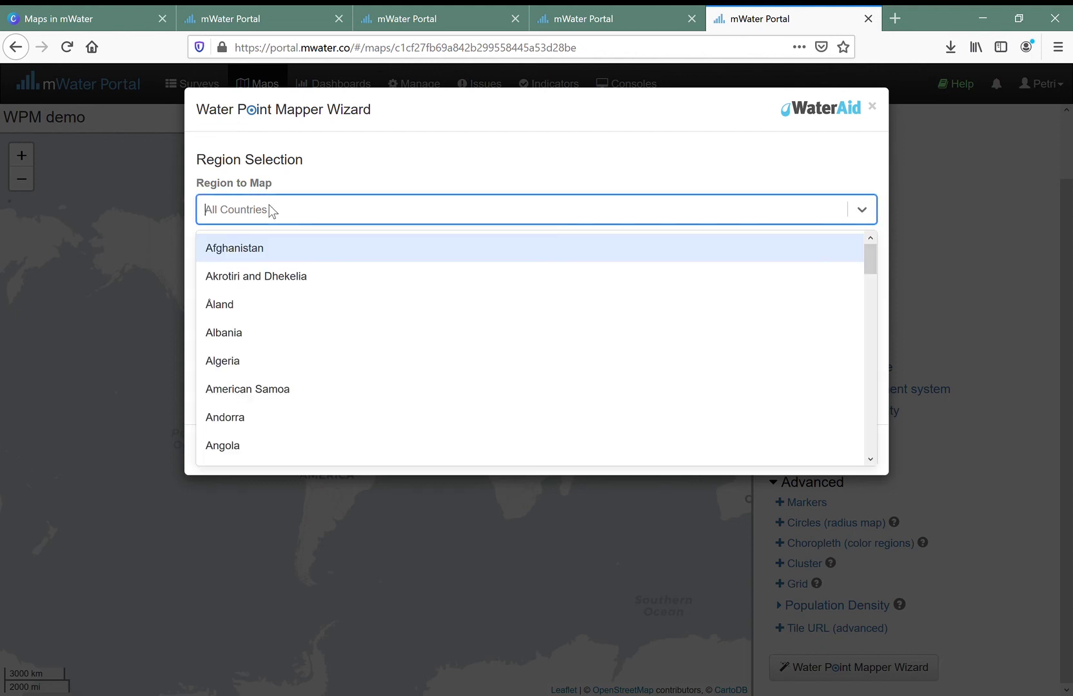
text(ghana)
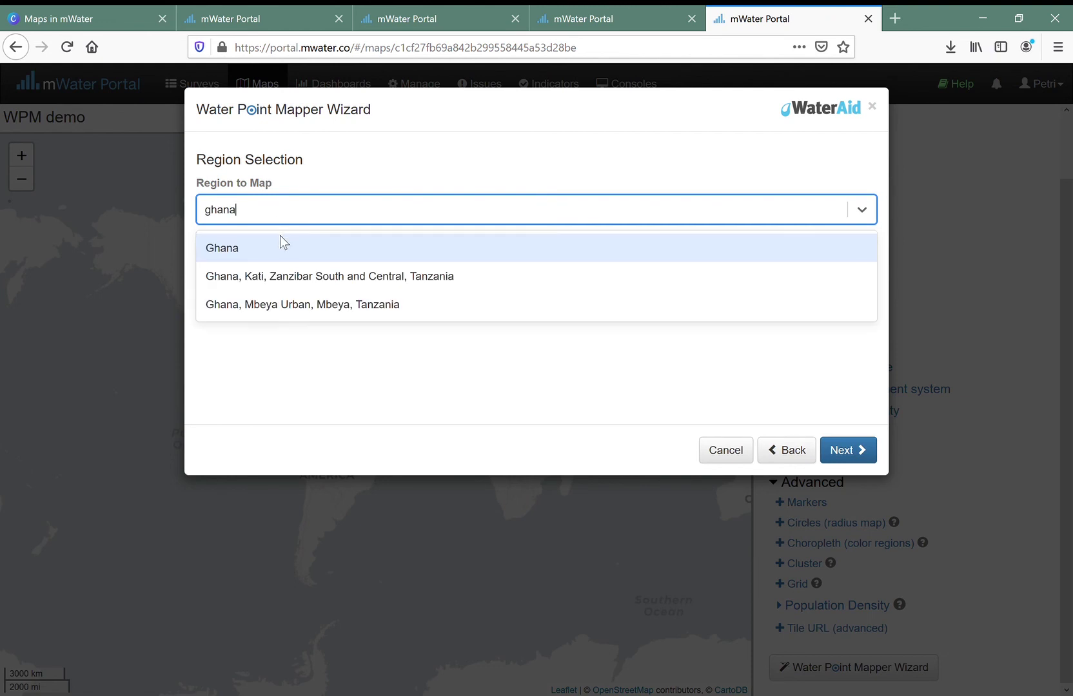
click(279, 237)
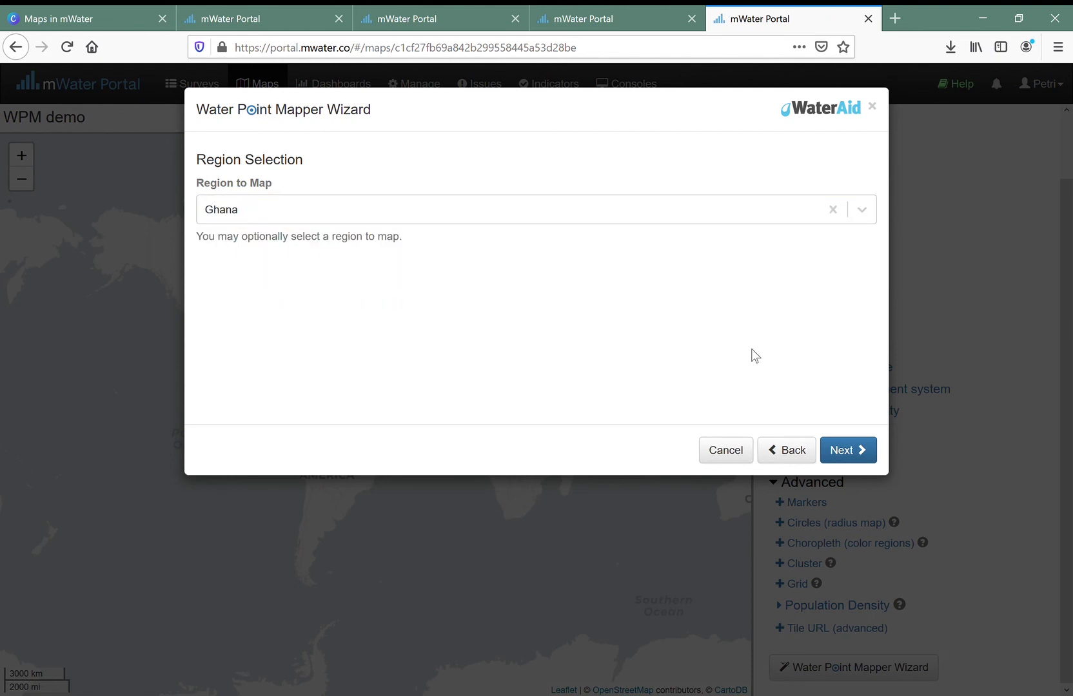
click(848, 450)
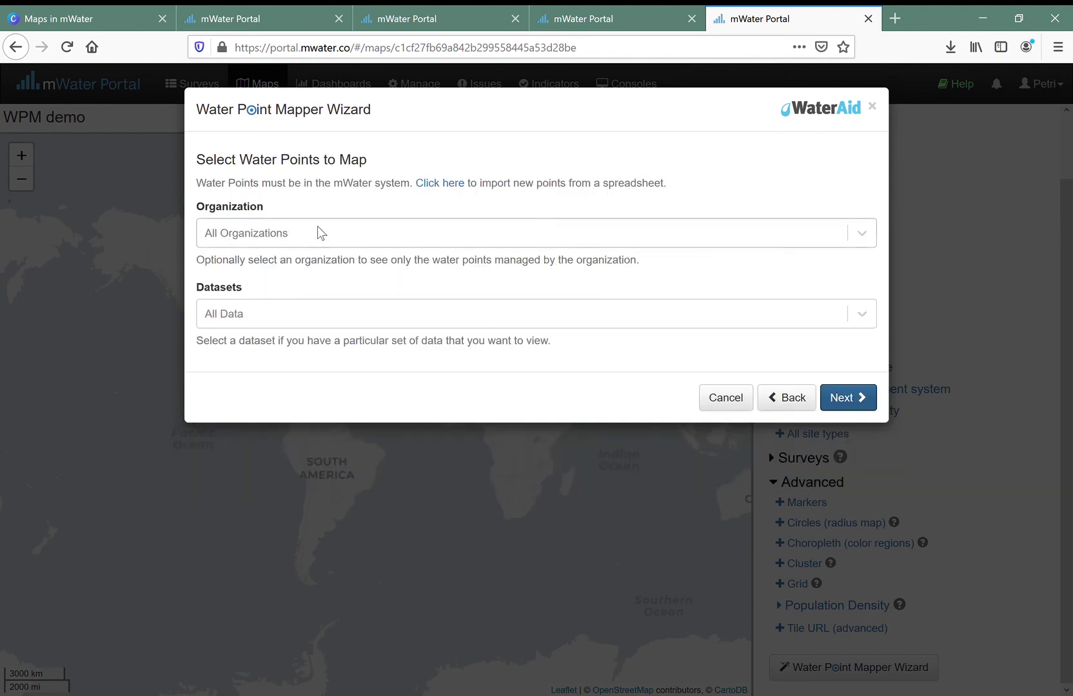
click(867, 406)
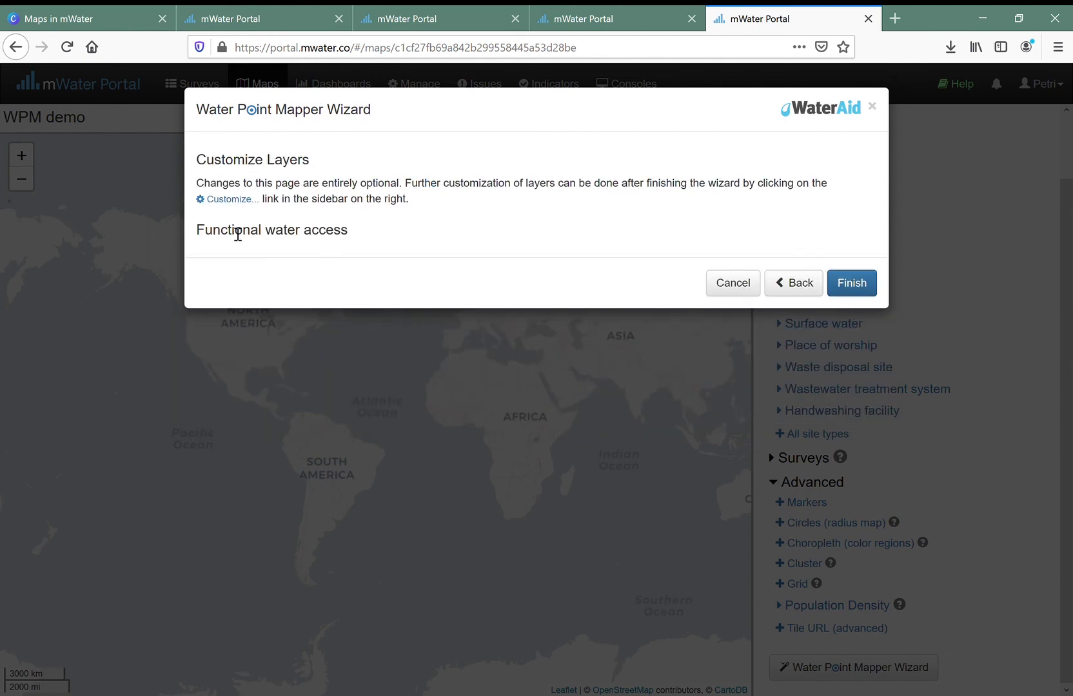
click(851, 282)
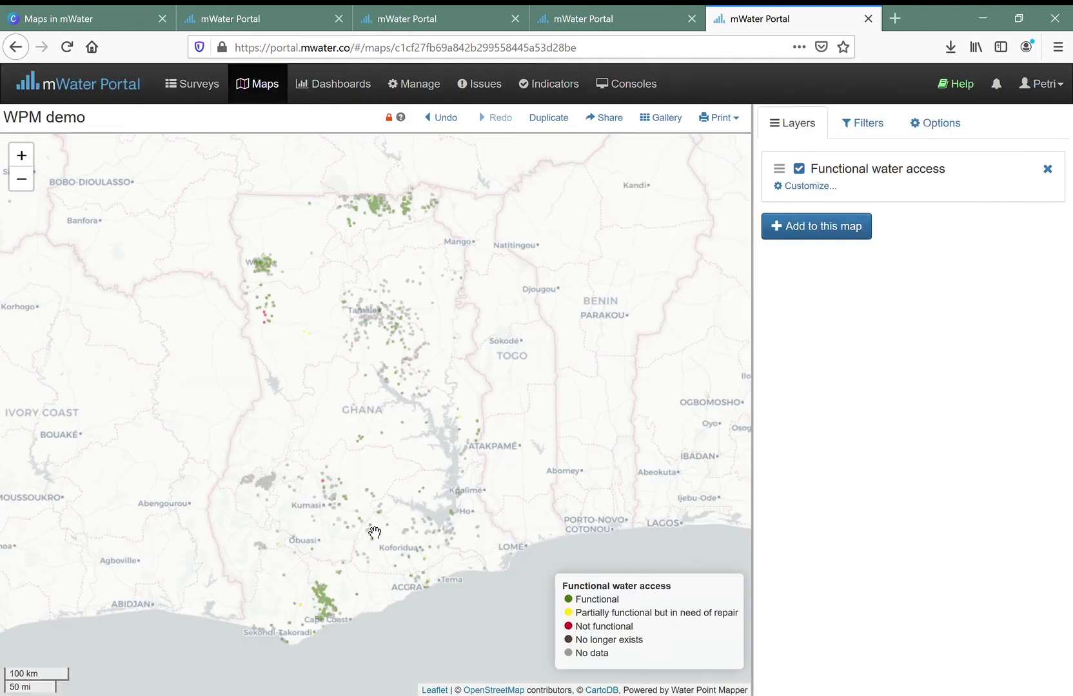
Step: Examine the functionality of water points around Cape Coast and Accra, including the details of a not functional point
click(21, 155)
click(21, 154)
drag(289, 429, 240, 285)
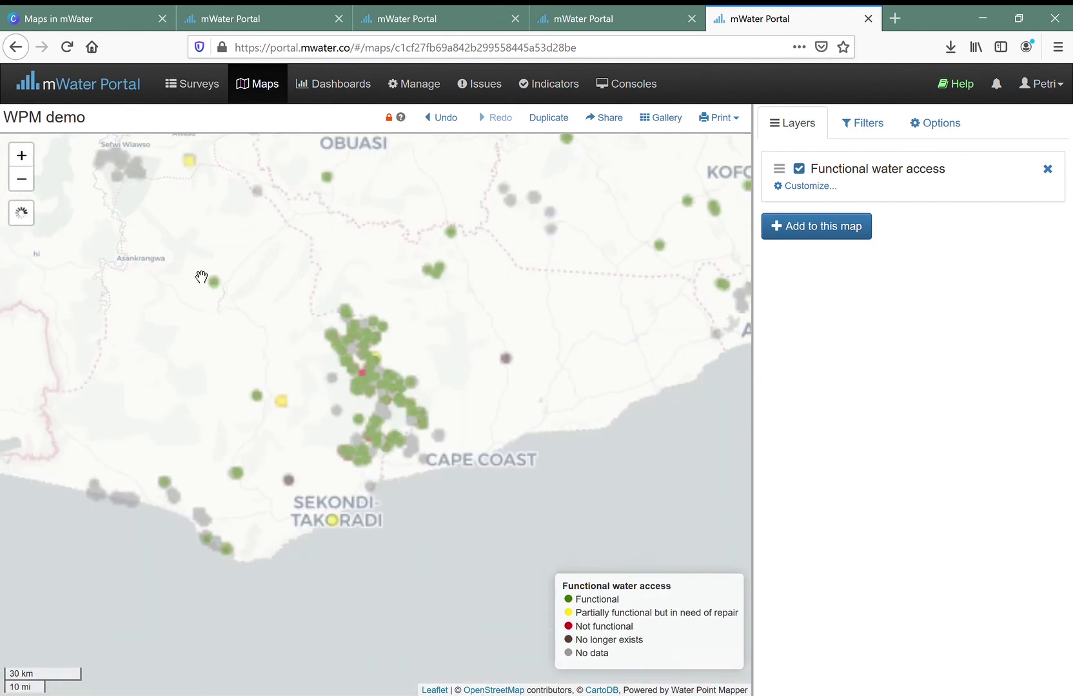
click(22, 154)
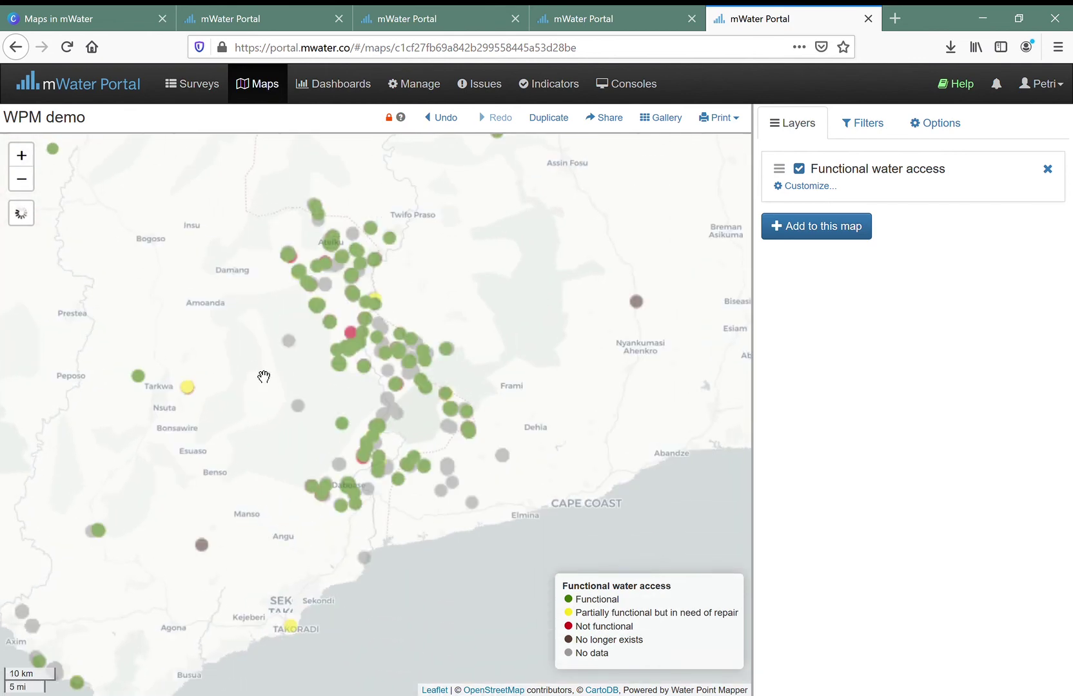
click(353, 335)
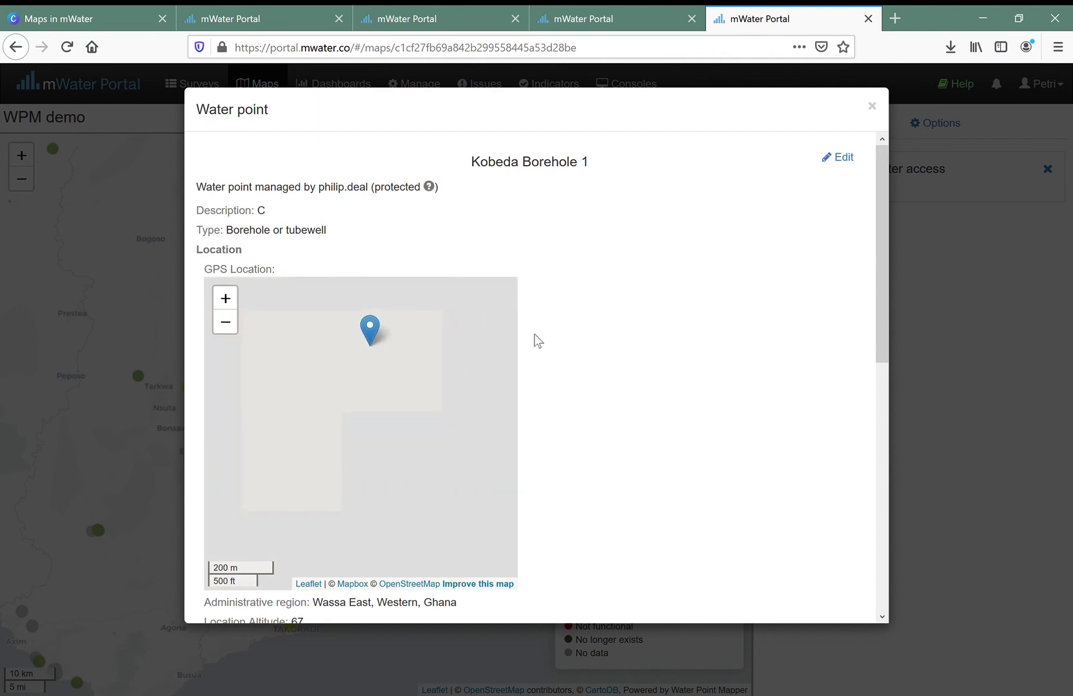
drag(886, 304, 1006, 327)
click(1006, 329)
drag(510, 345, 422, 486)
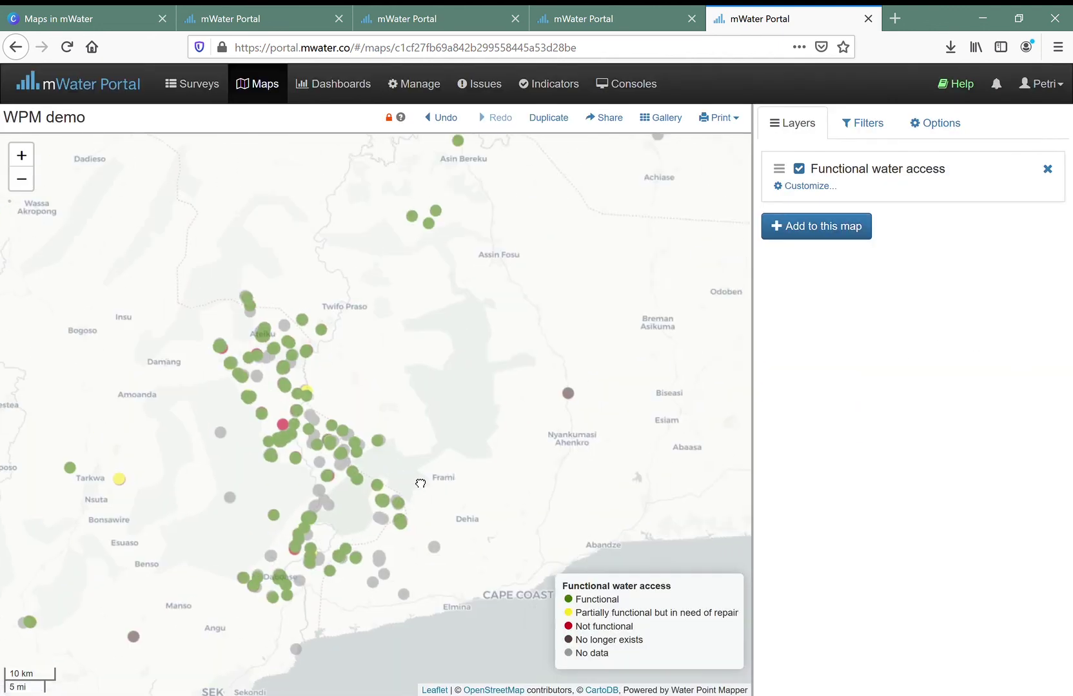
drag(599, 341, 398, 479)
drag(567, 385, 269, 256)
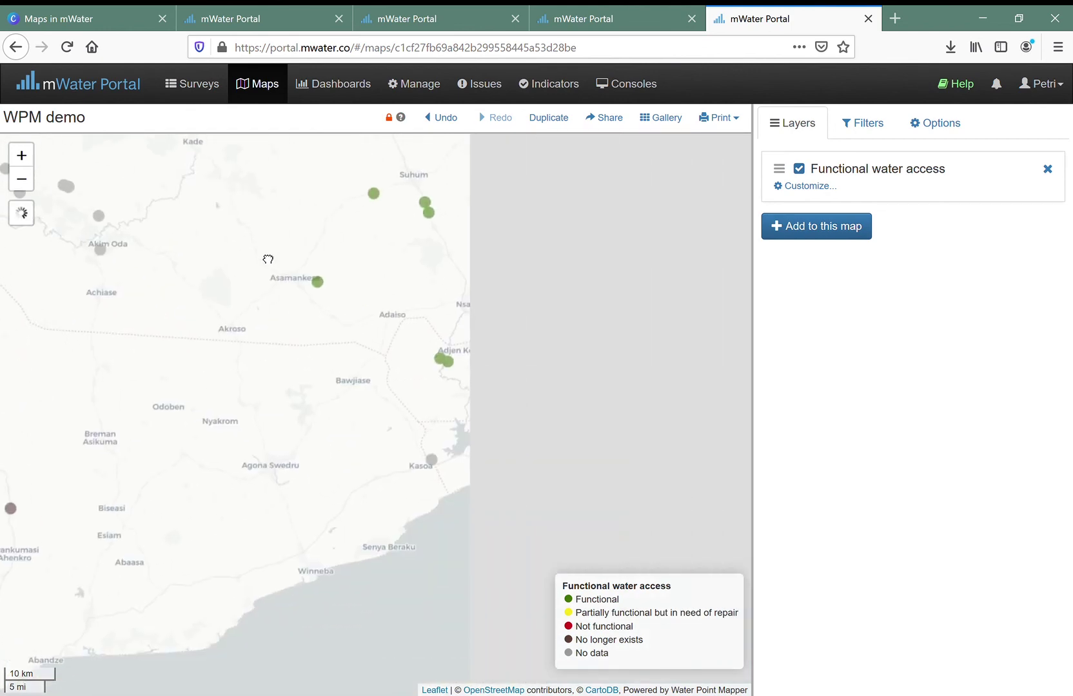
drag(333, 275, 285, 324)
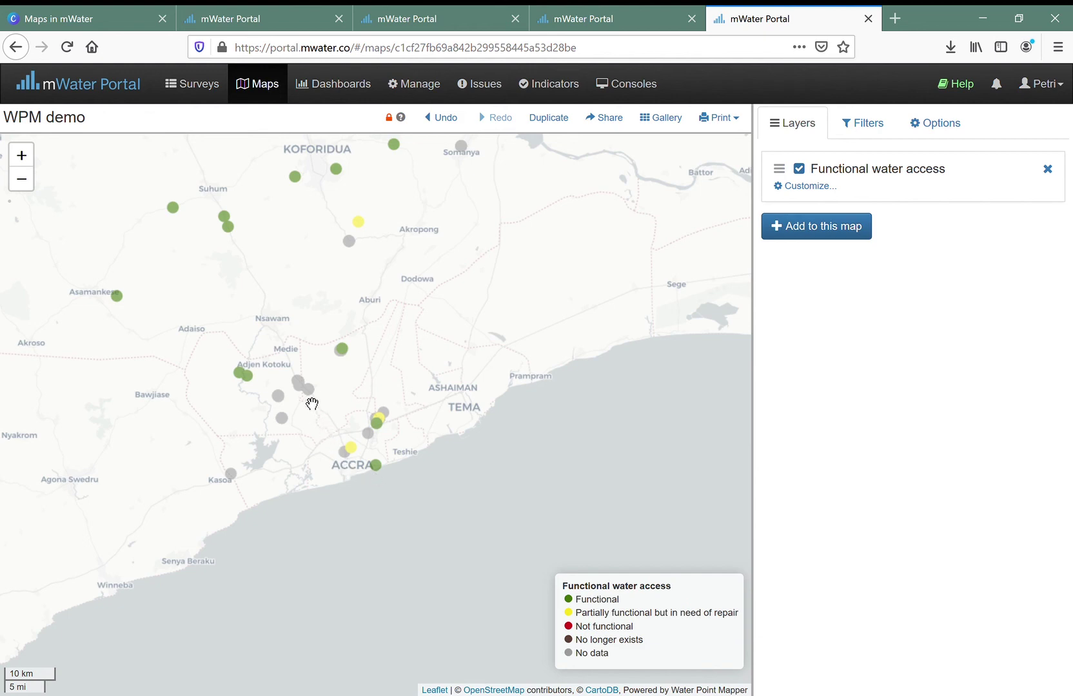
click(21, 179)
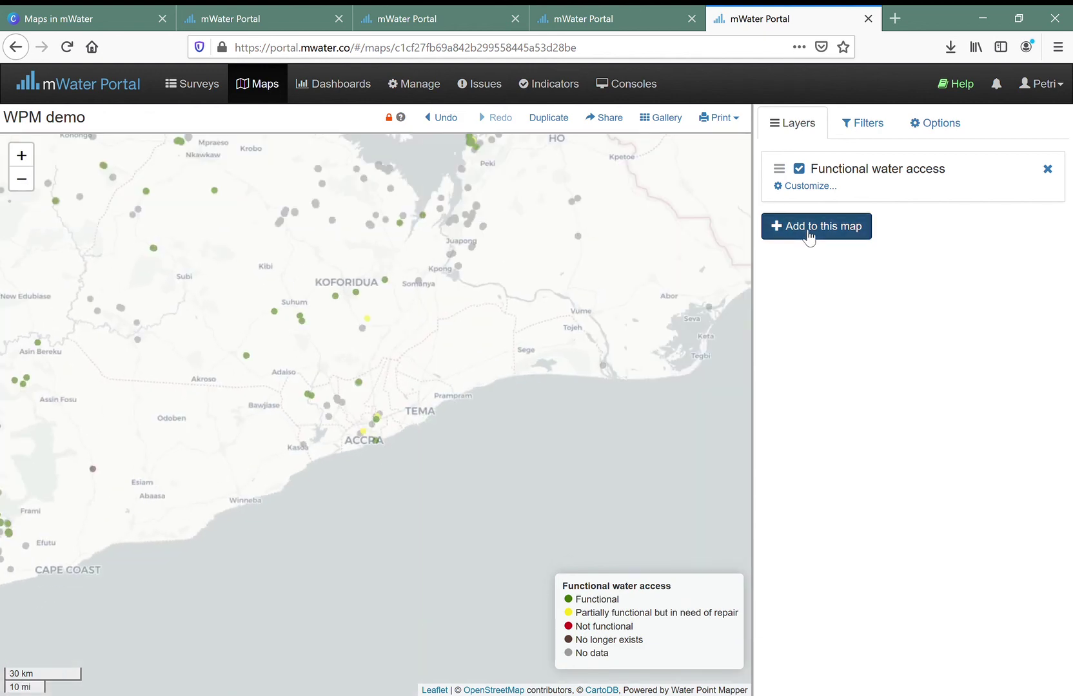
Step: Start the Water Point Mapper Wizard again and choose the Access to an improved source layer
click(811, 227)
click(850, 485)
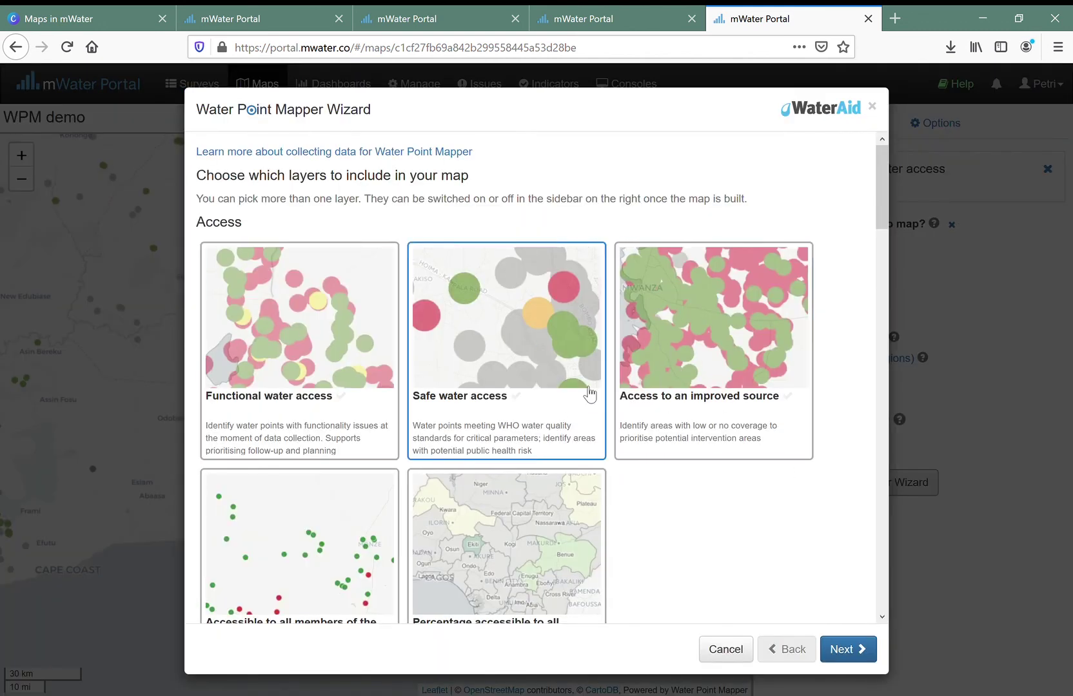
scroll(516, 485, down, 2)
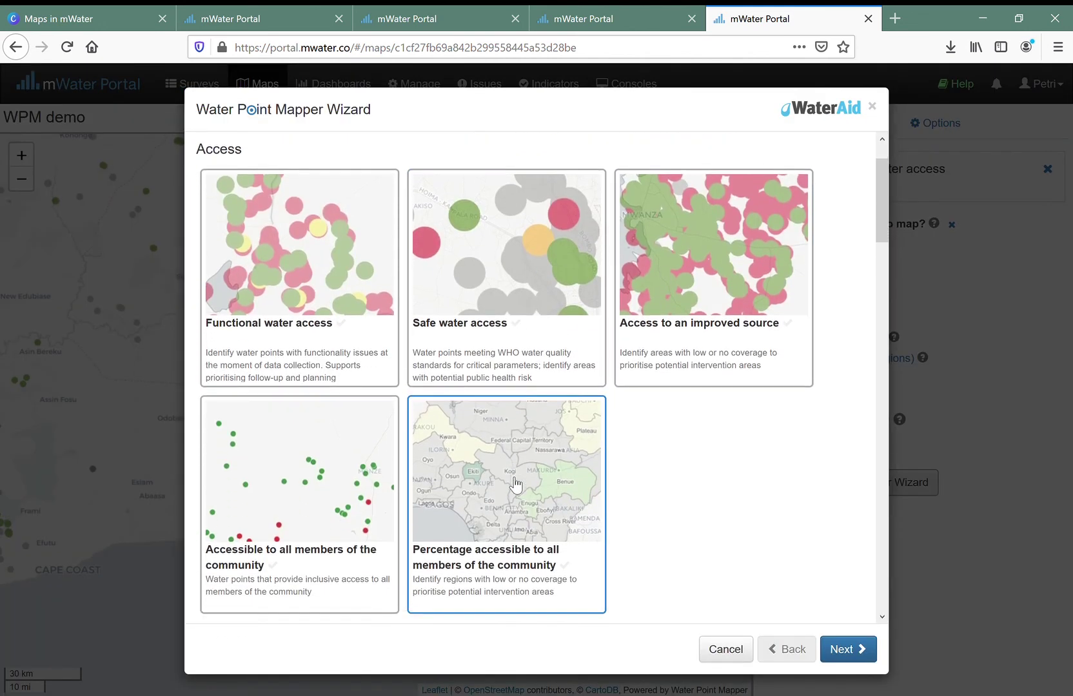
click(680, 295)
click(848, 650)
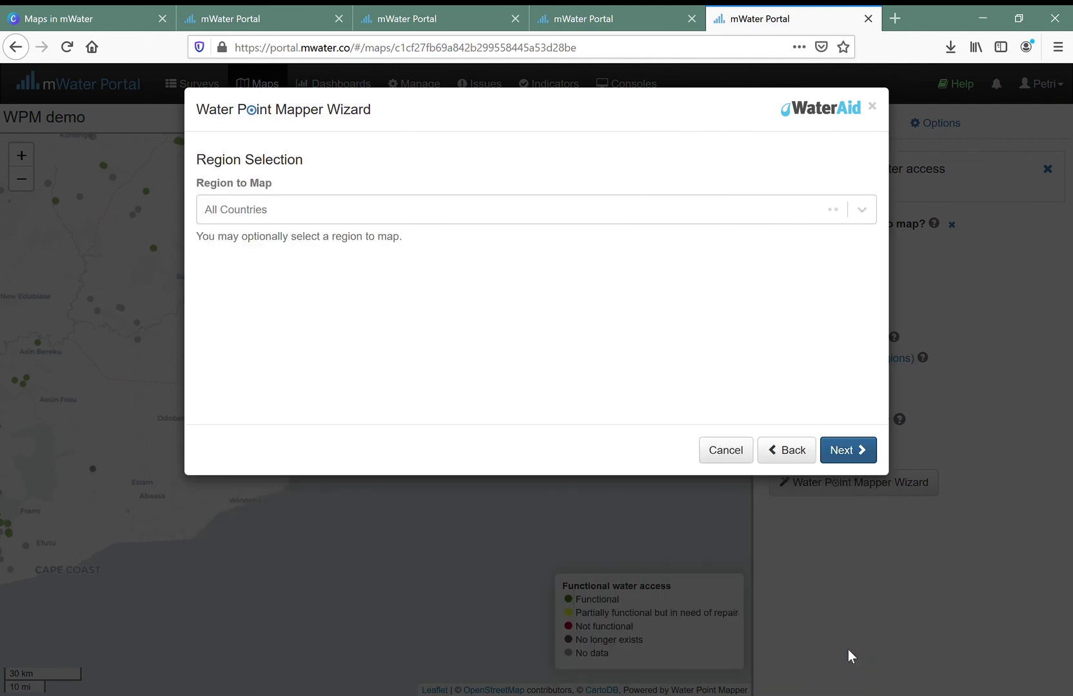
Step: Set the region to map to Ghana for the new layer and continue to the water point selection
click(221, 213)
text(ghan)
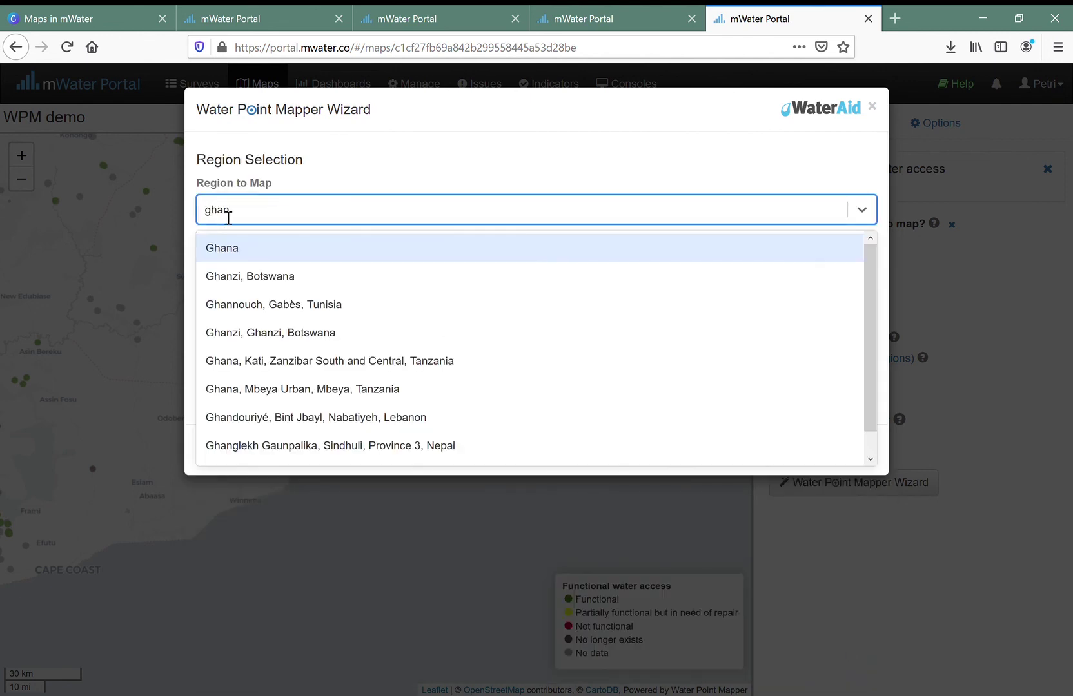
click(231, 249)
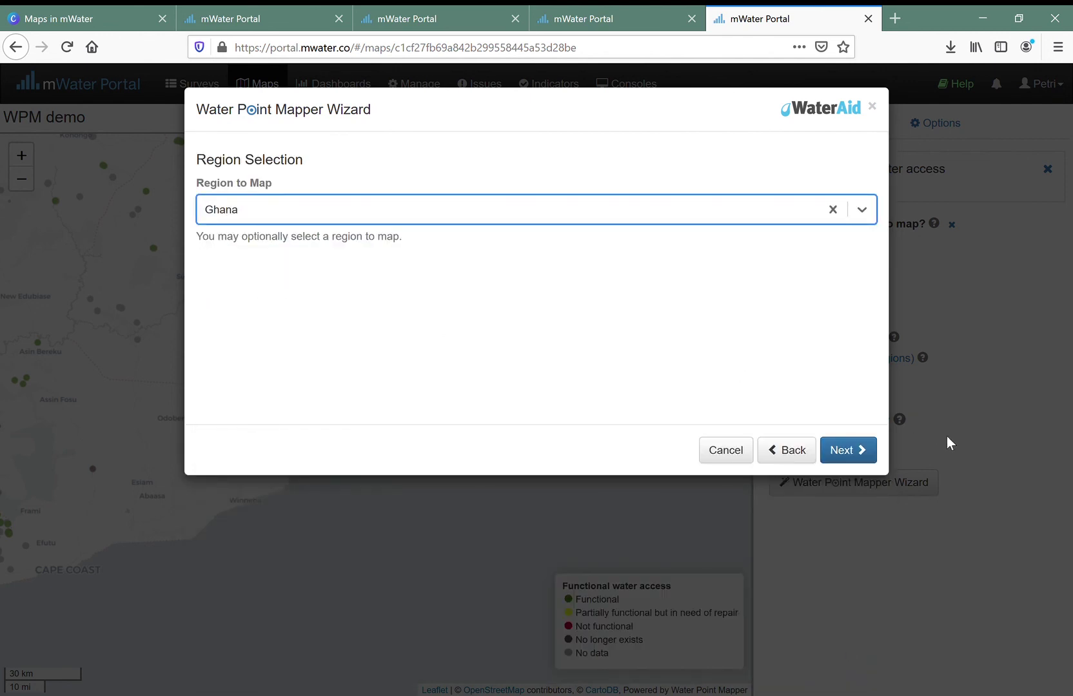
click(854, 451)
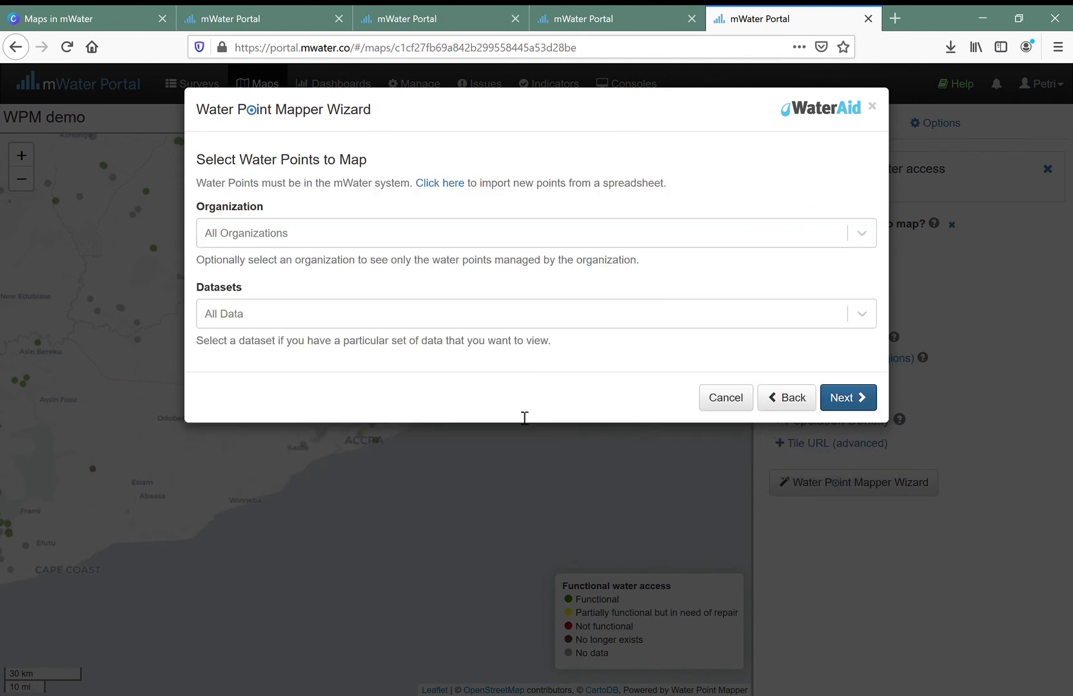
Step: Finish the wizard with all organizations and all data to add the Access to an improved source layer
click(850, 396)
click(851, 286)
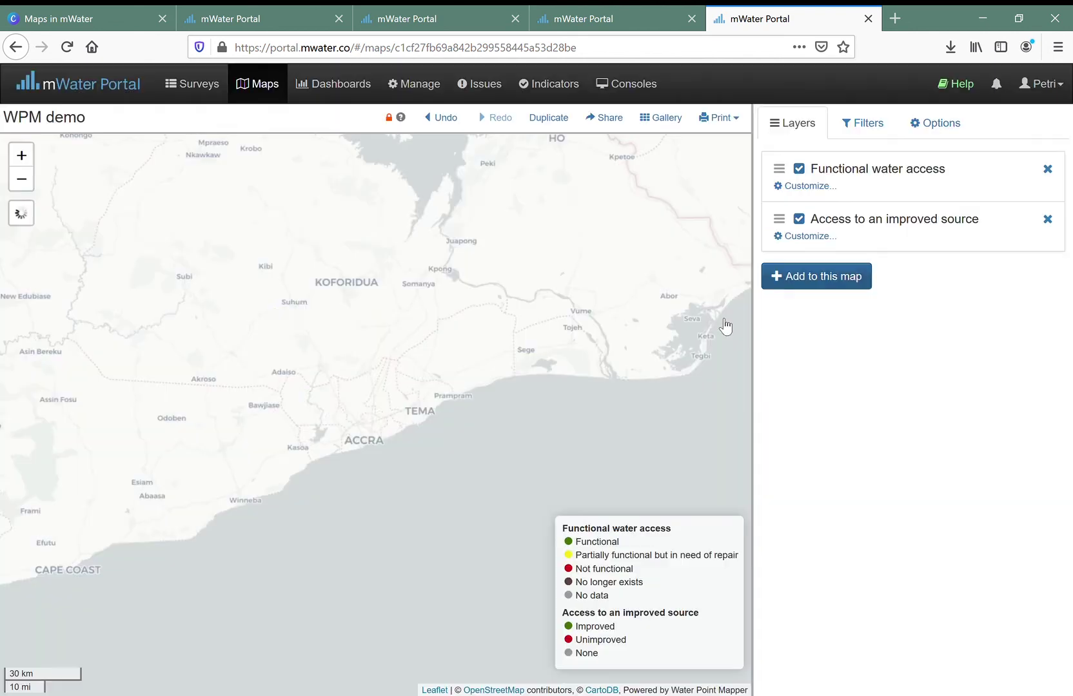
click(22, 179)
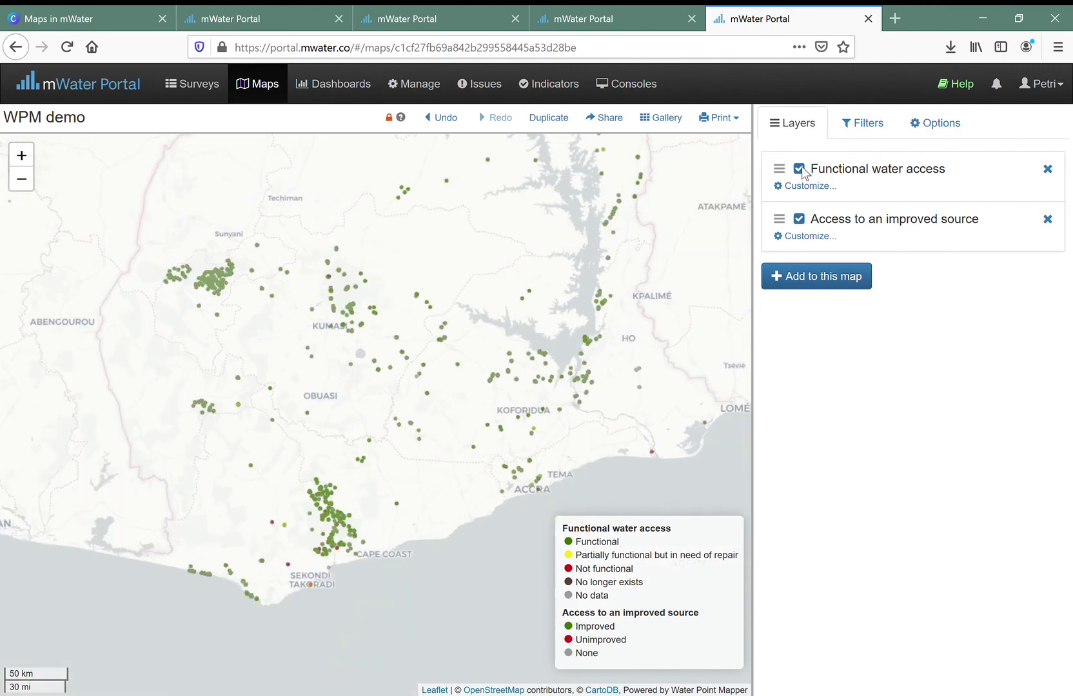
Step: Hide the Functional water access layer and examine improved and unimproved sources from Ghana's coast up to the area around Tamale
click(800, 169)
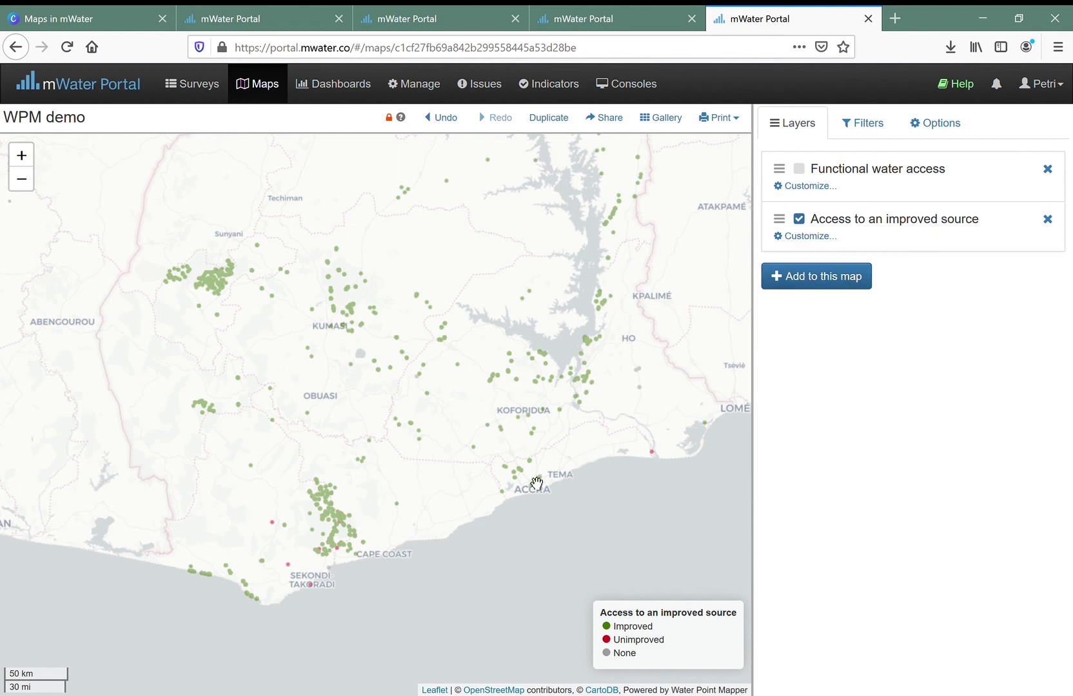
drag(547, 413, 477, 517)
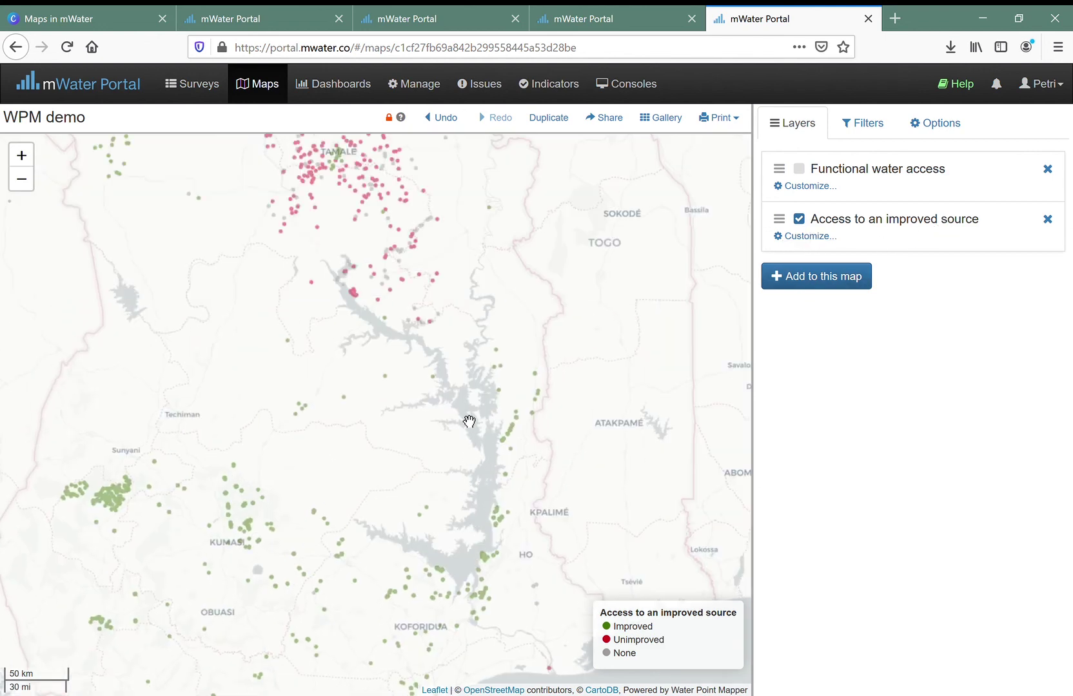
drag(446, 319, 494, 443)
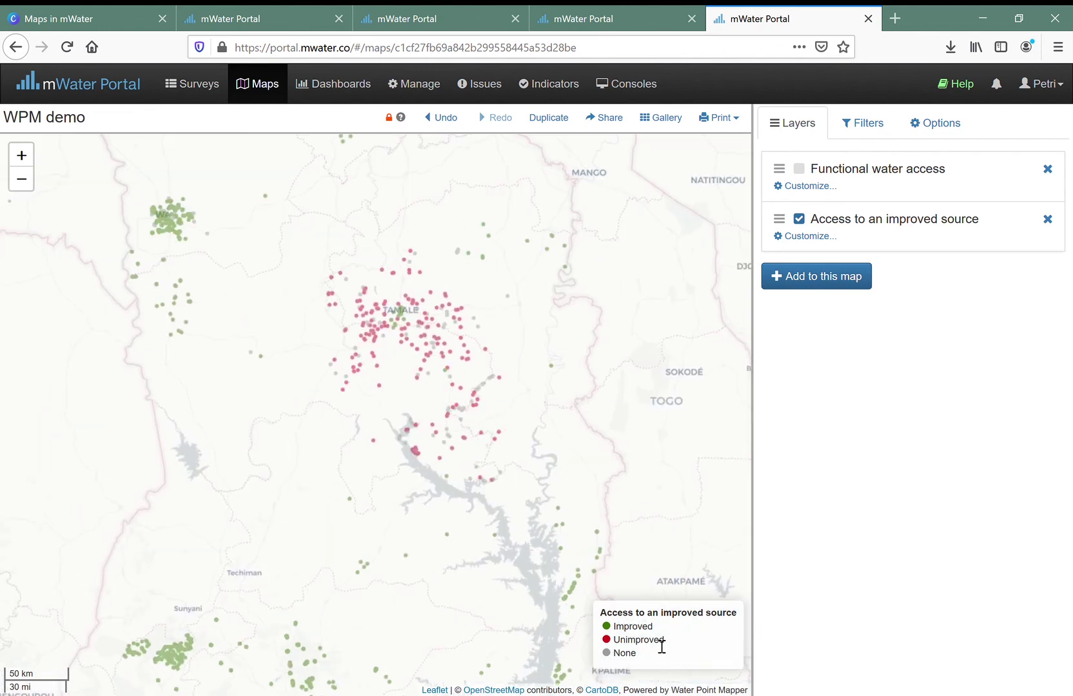
drag(460, 504, 467, 331)
drag(493, 493, 498, 299)
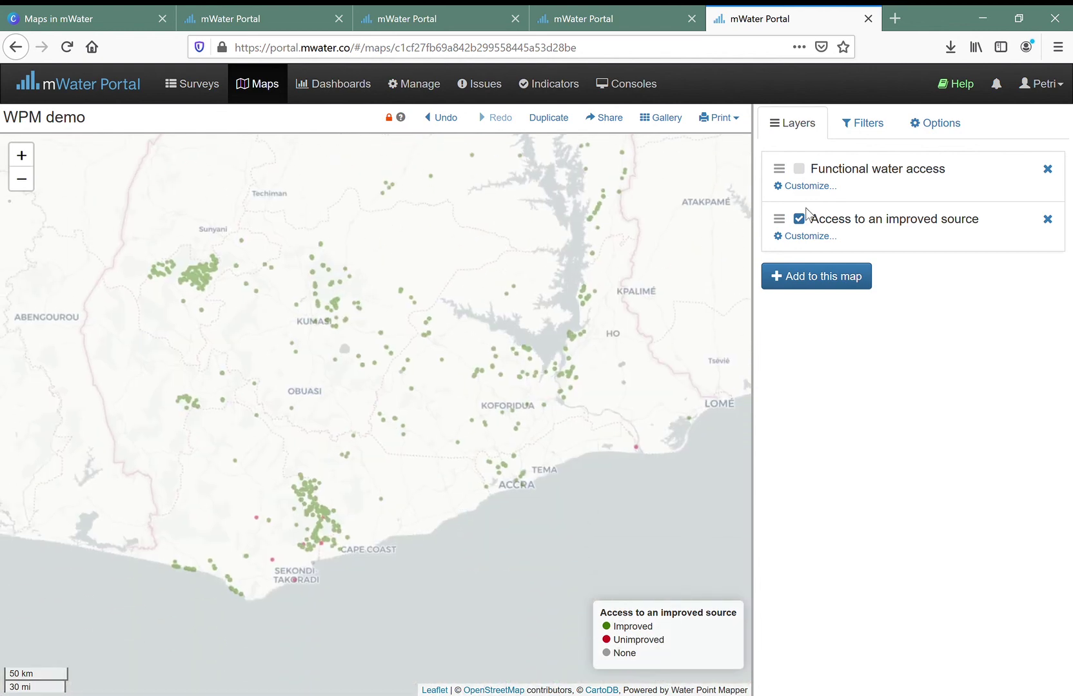
Step: Show the Functional water access layer, hide the Access to an improved source layer, and look at the map's filters
click(799, 169)
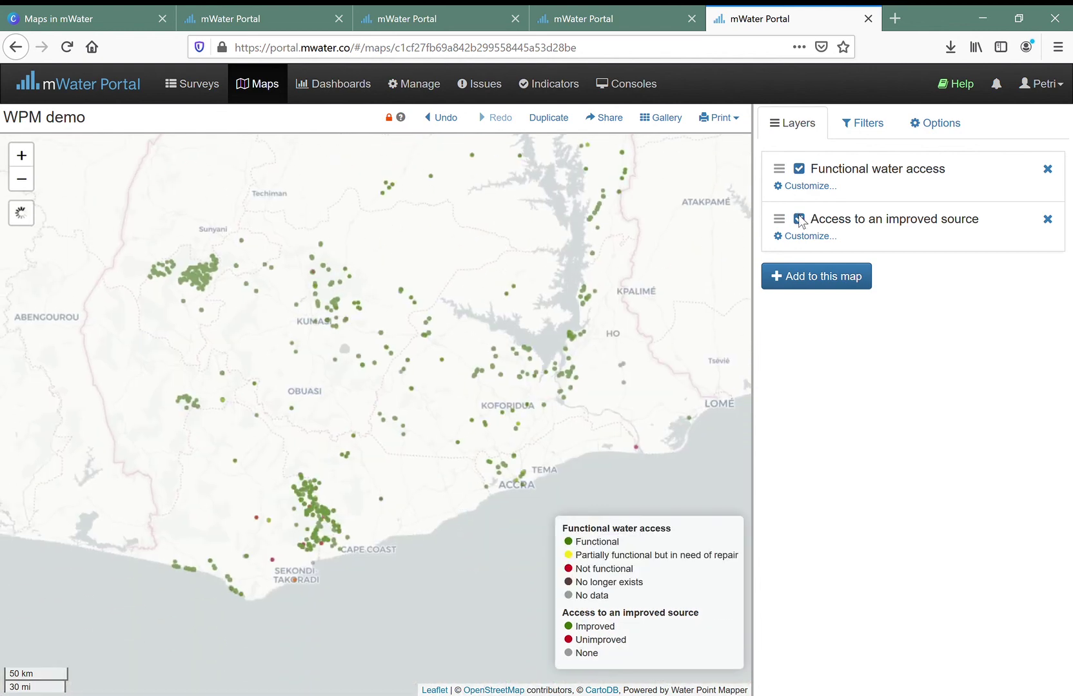
click(799, 219)
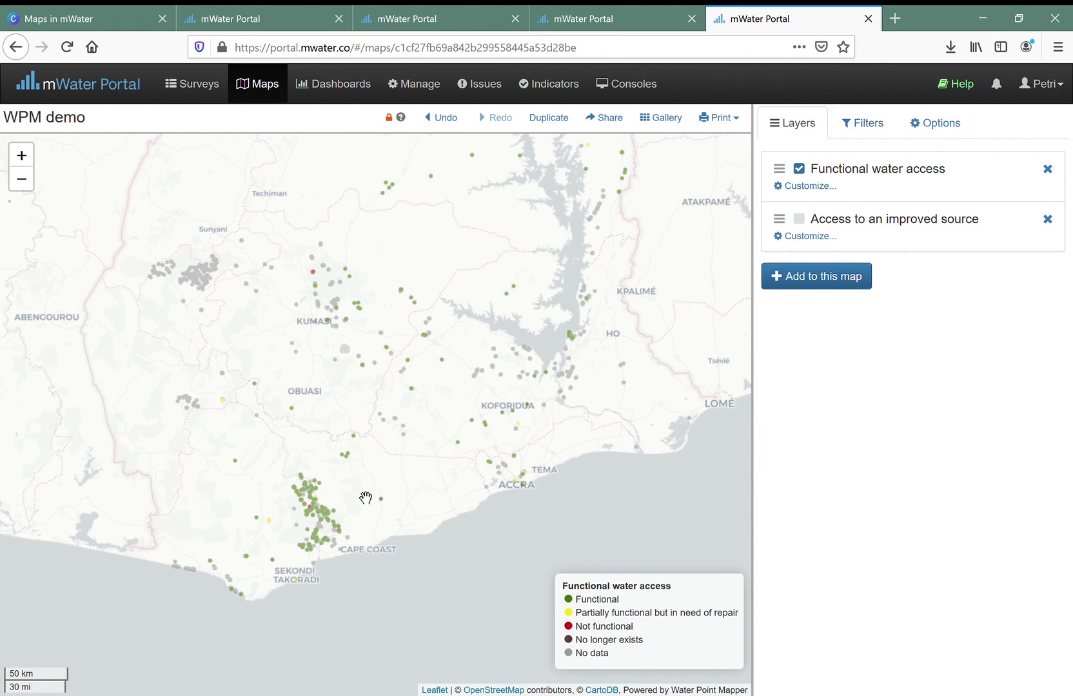
click(845, 129)
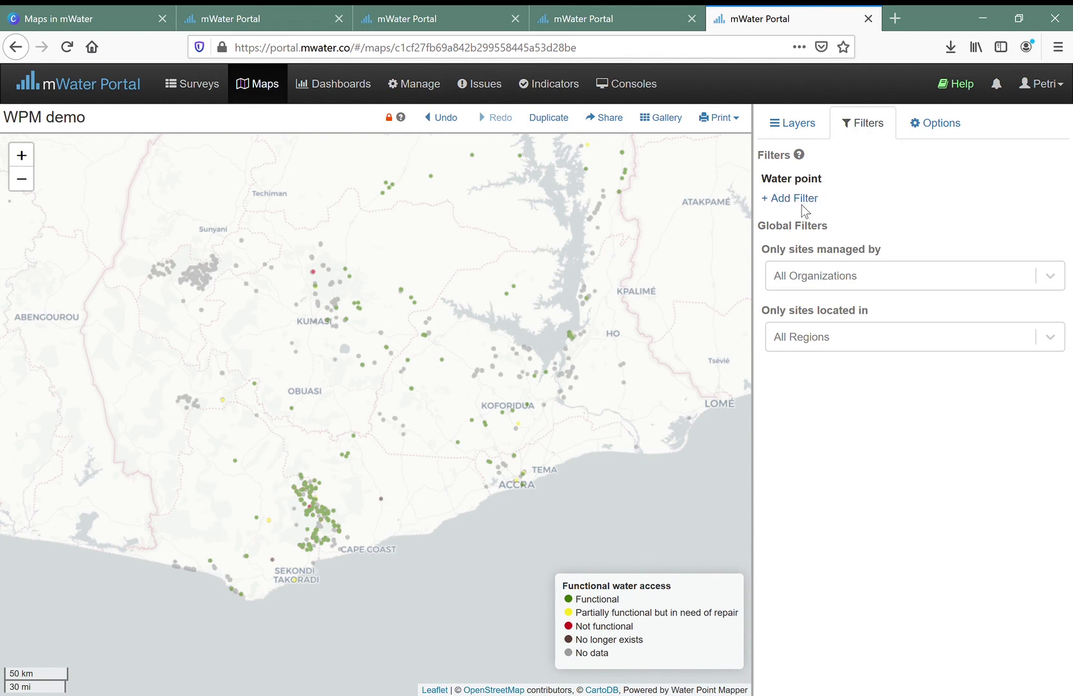
Step: Try the Dark and Roads background maps and lower the background opacity to 50%
click(920, 140)
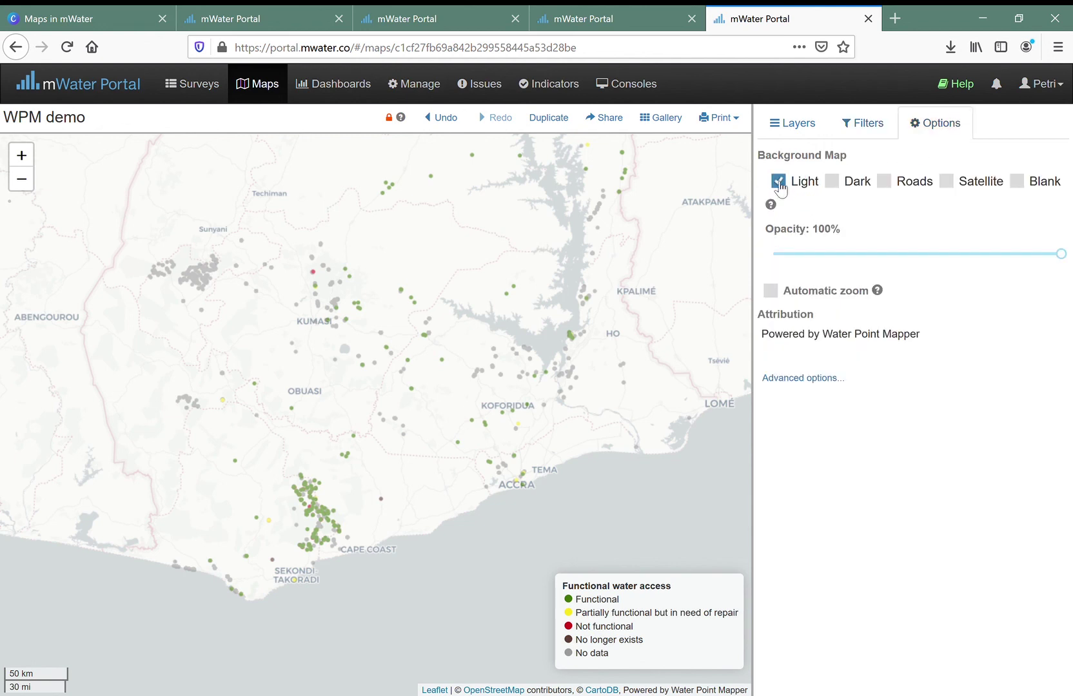
click(833, 183)
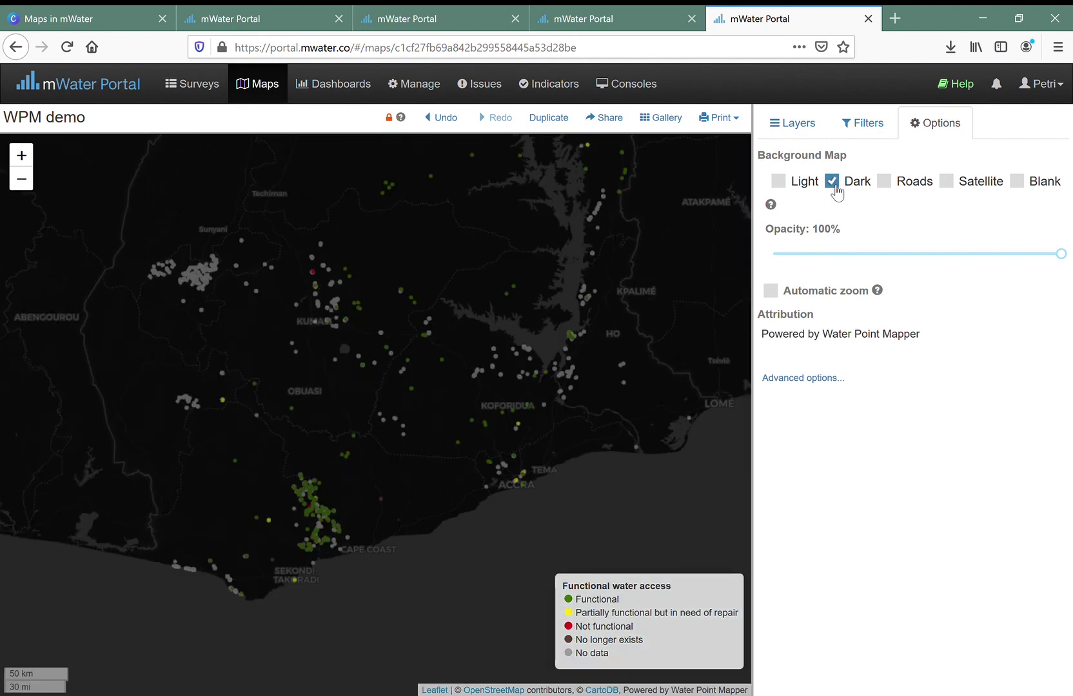
click(889, 186)
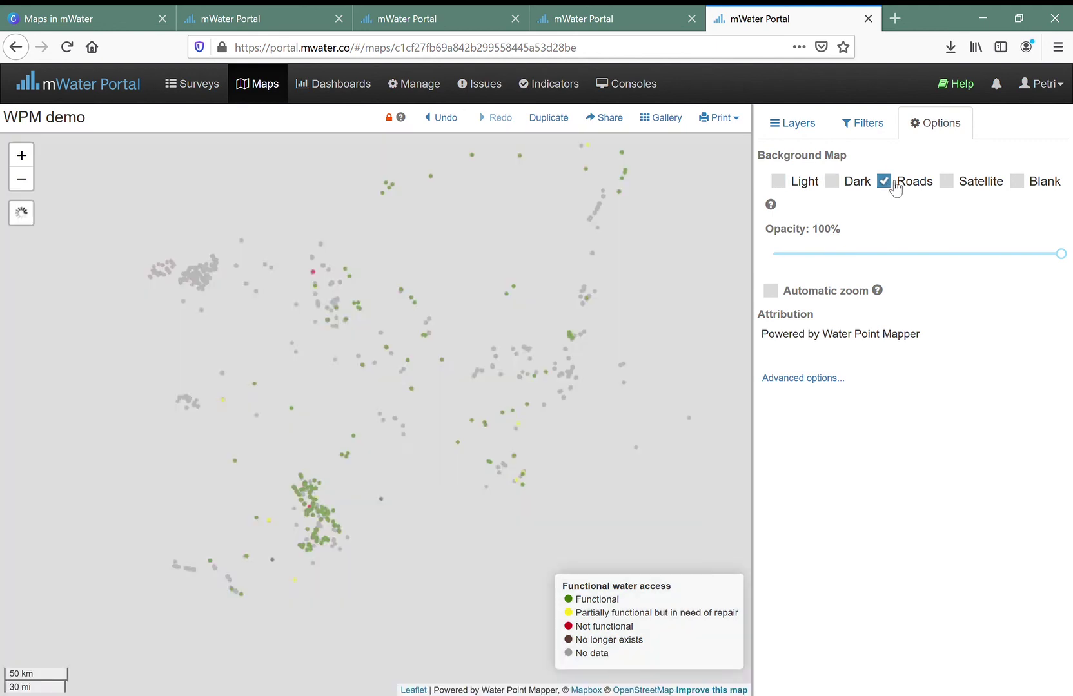
drag(1064, 254, 917, 254)
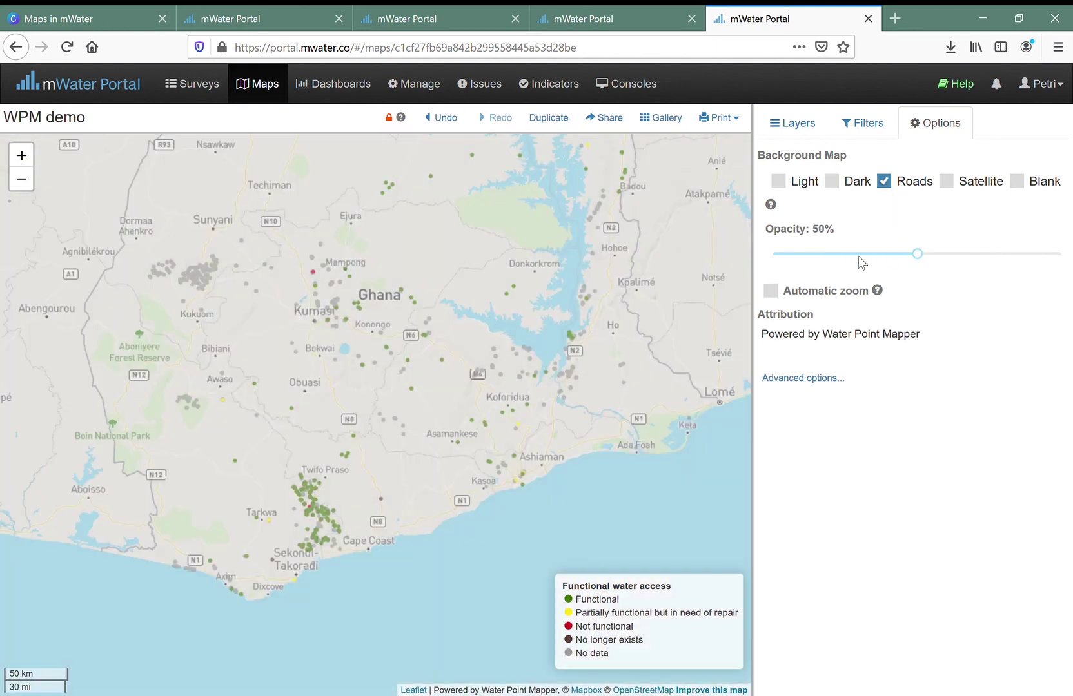
Step: Turn on automatic zoom for the map and set the background opacity to 100%
click(780, 293)
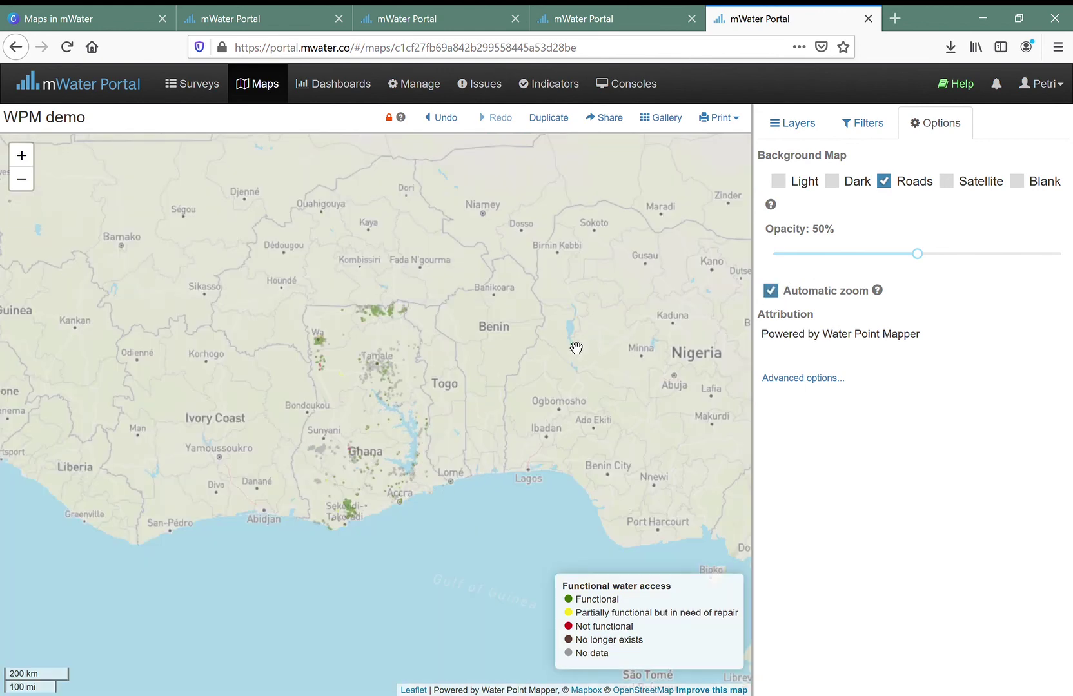
drag(916, 253, 1069, 258)
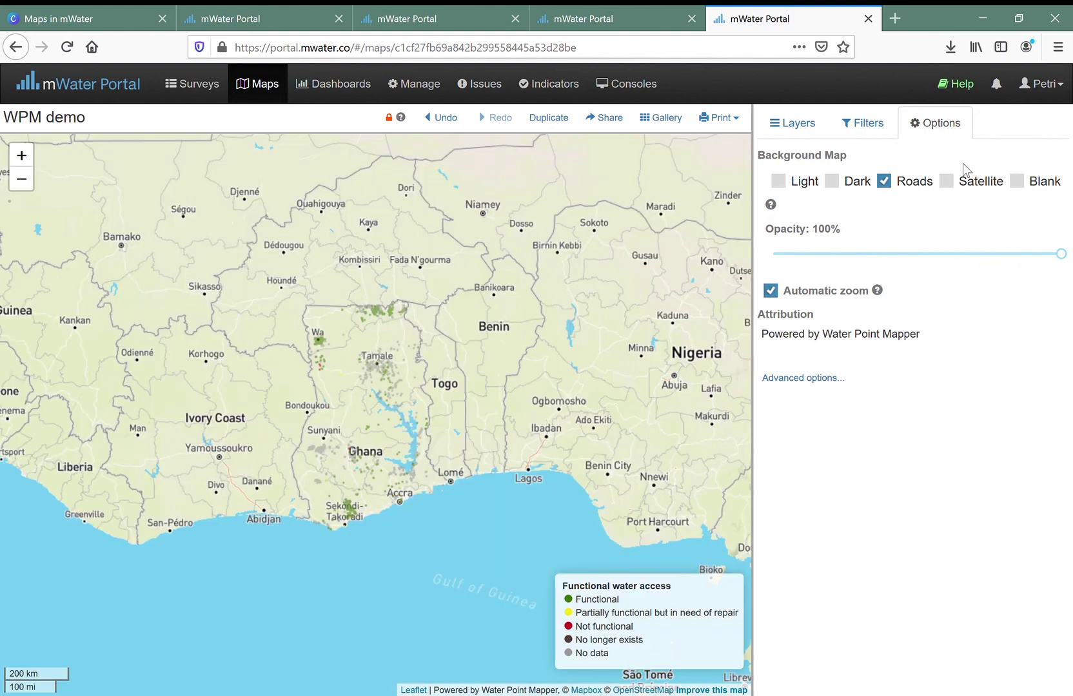
Step: Preview the Satellite background and set the background map back to Light
click(983, 184)
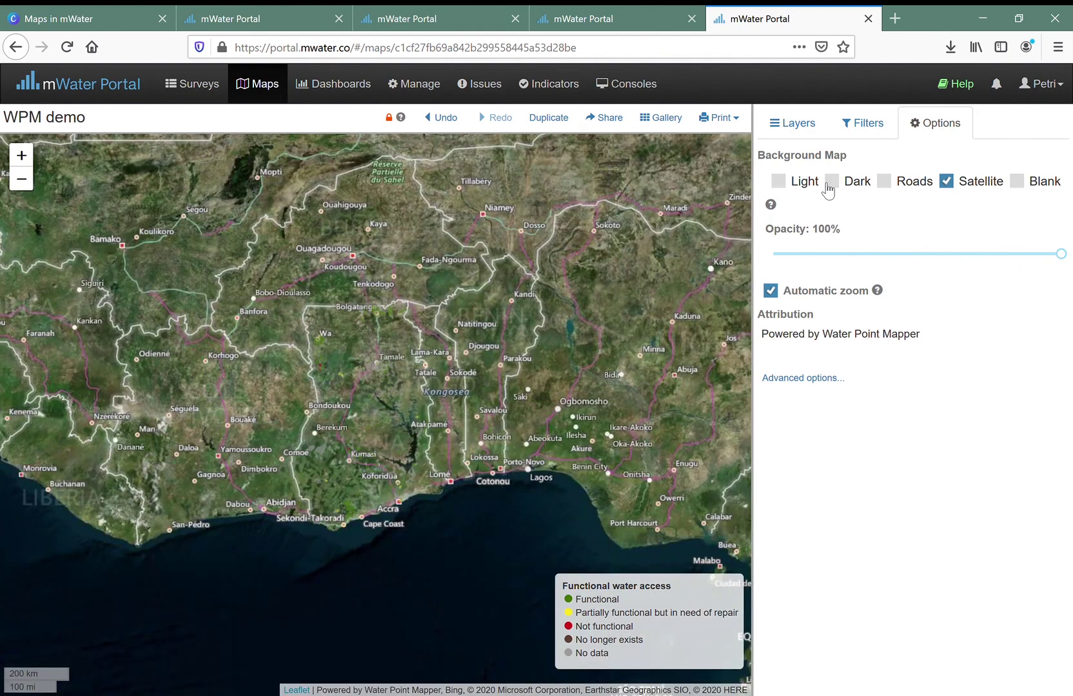
click(790, 187)
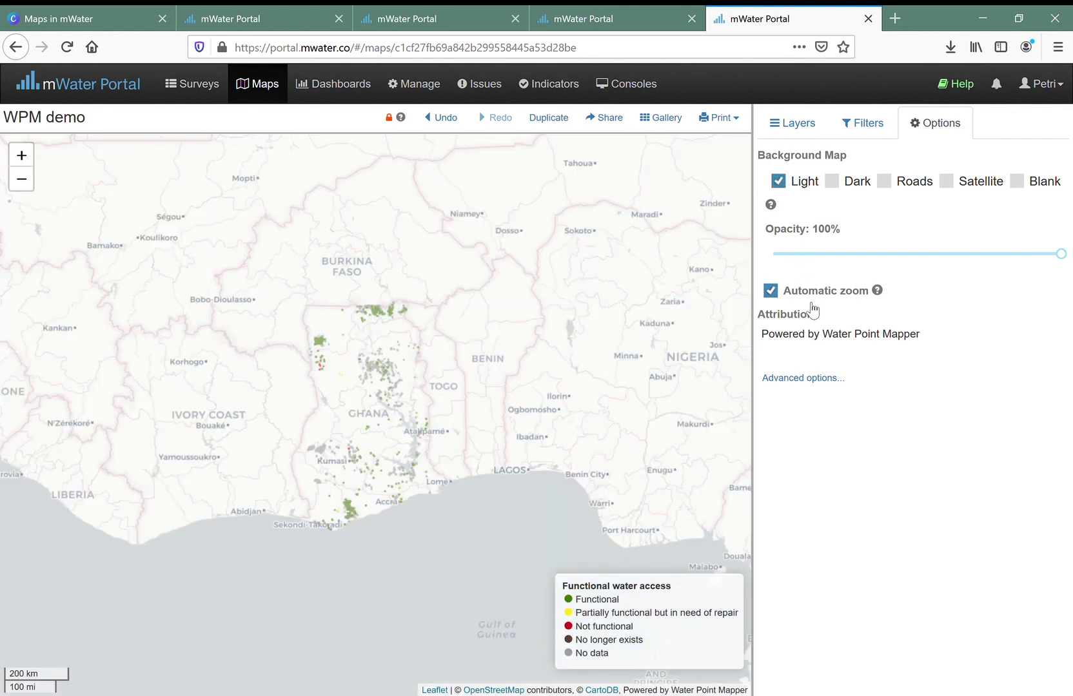
Step: View the advanced map options and return to the list of layers
click(820, 377)
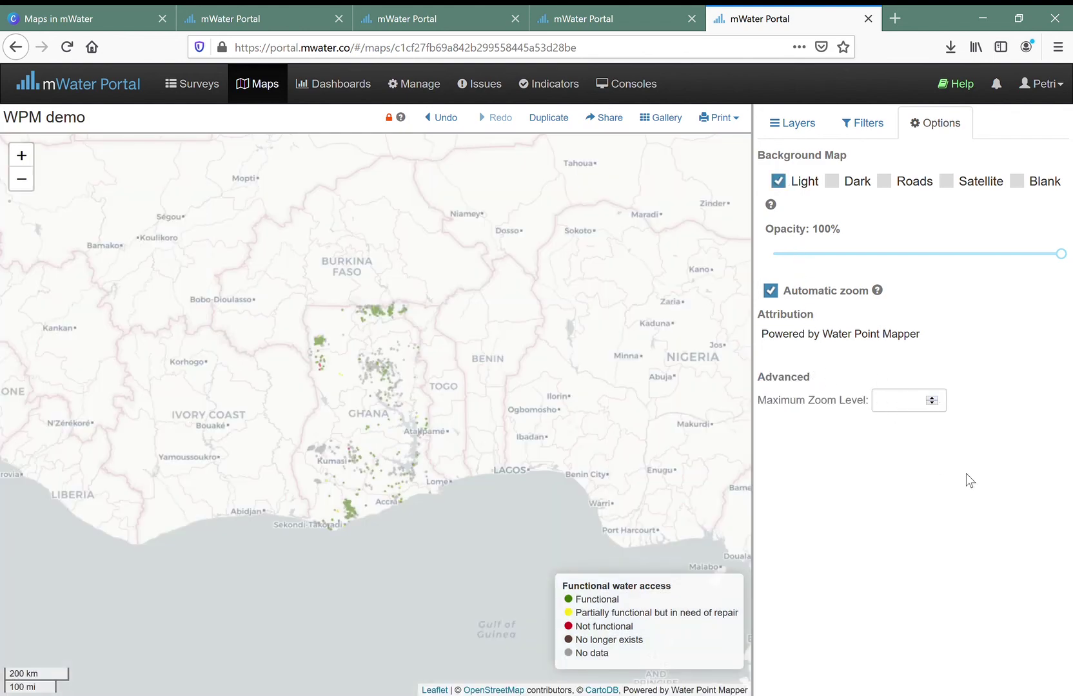
click(793, 124)
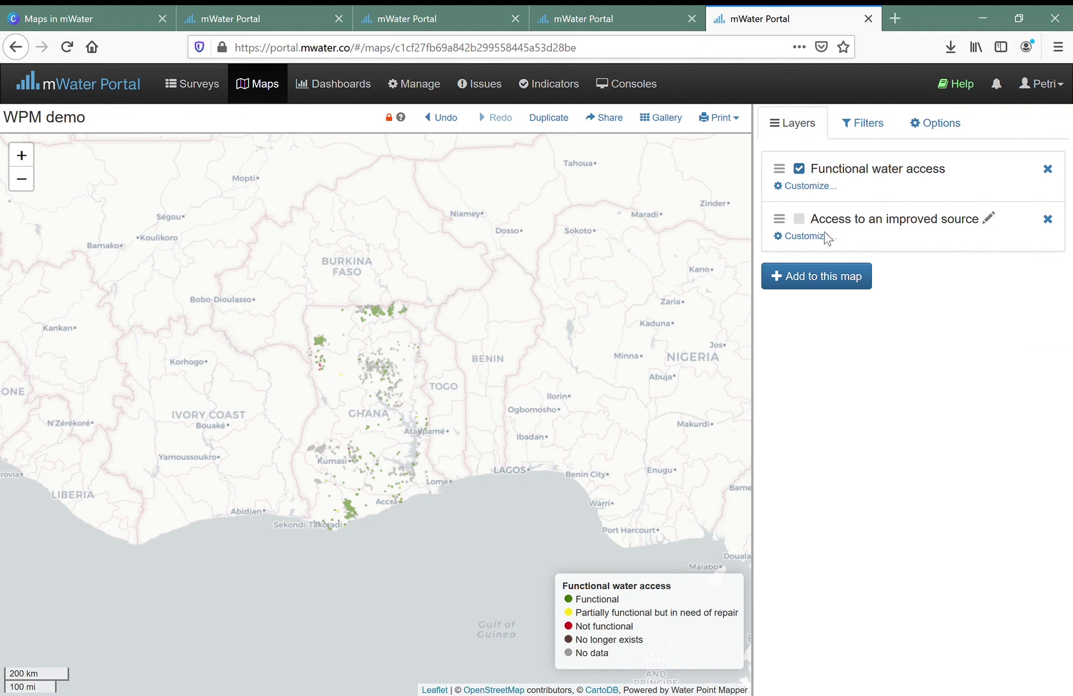